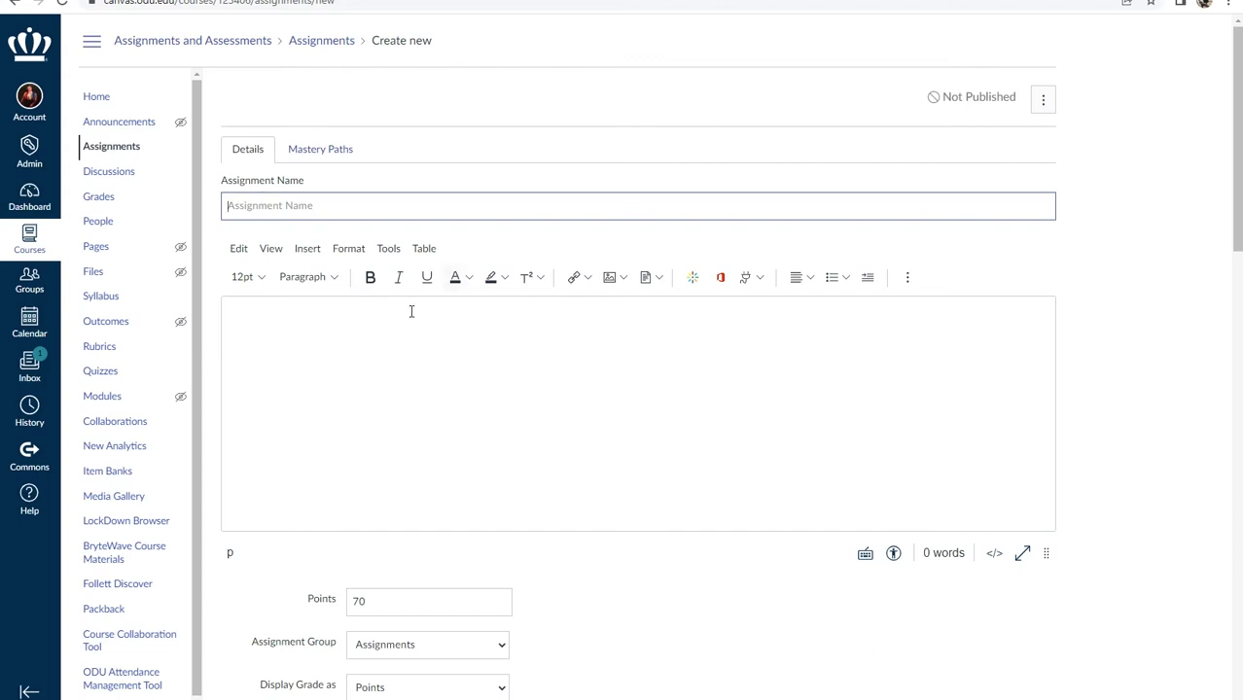
Name the new assignment "Sample 2"
click(341, 319)
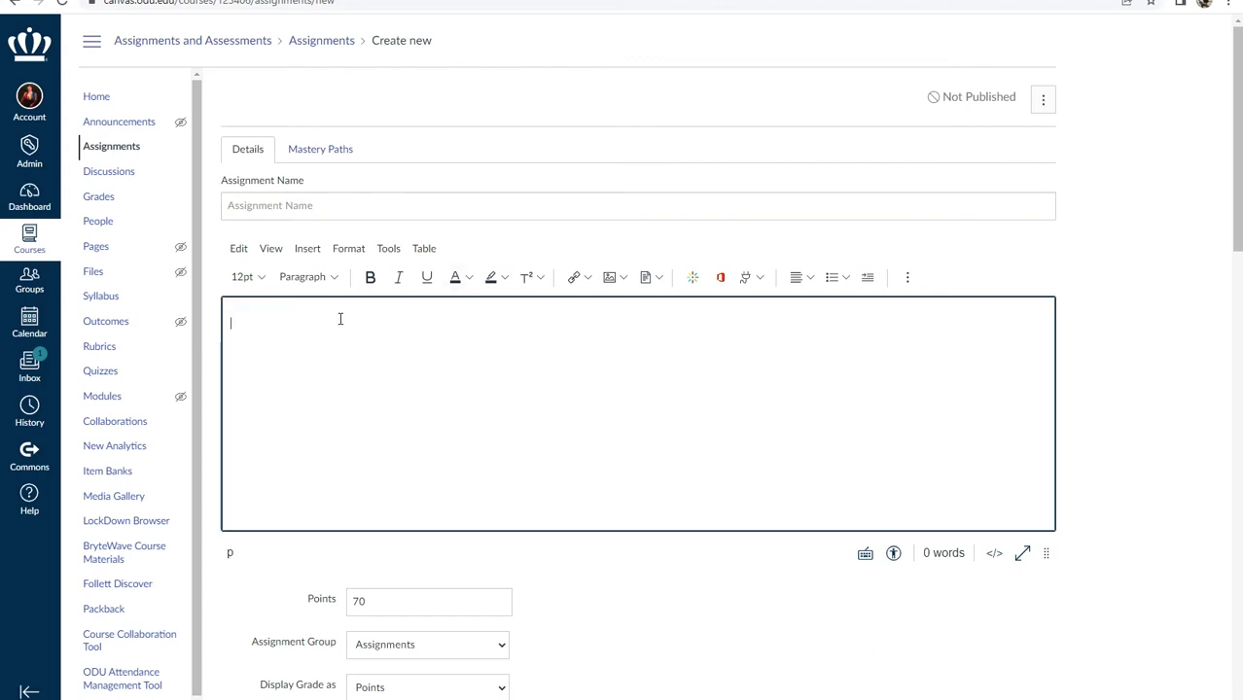
click(290, 202)
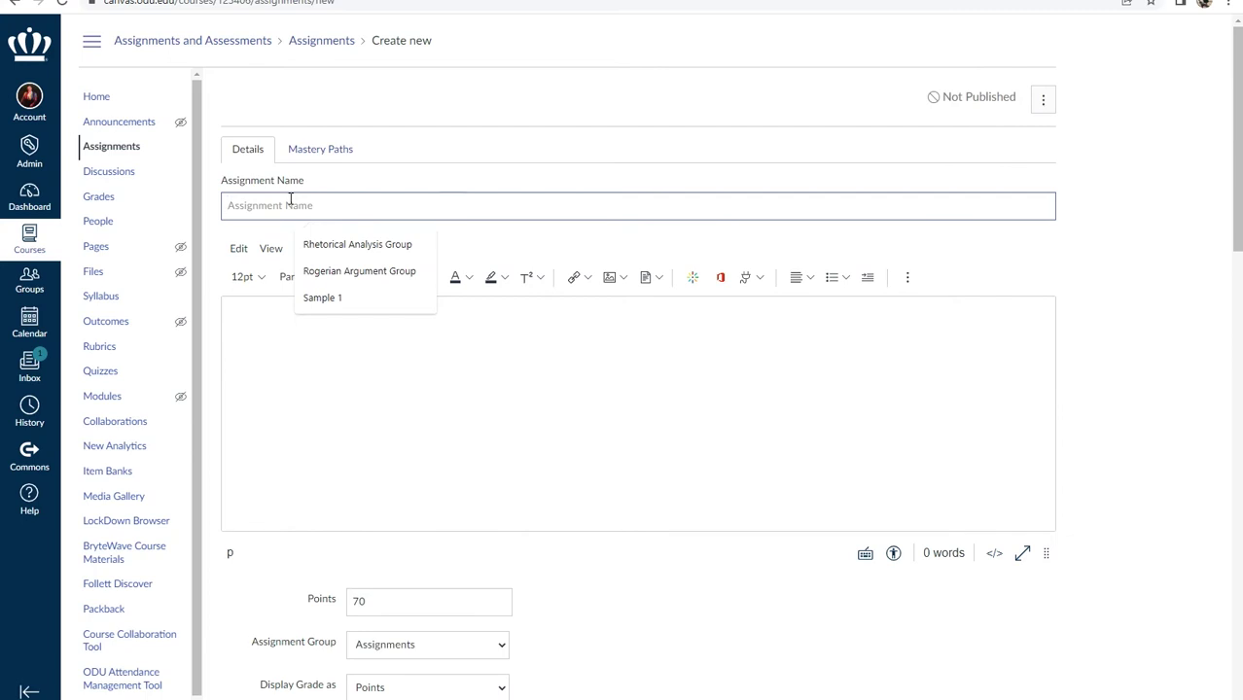
text(Sample 2)
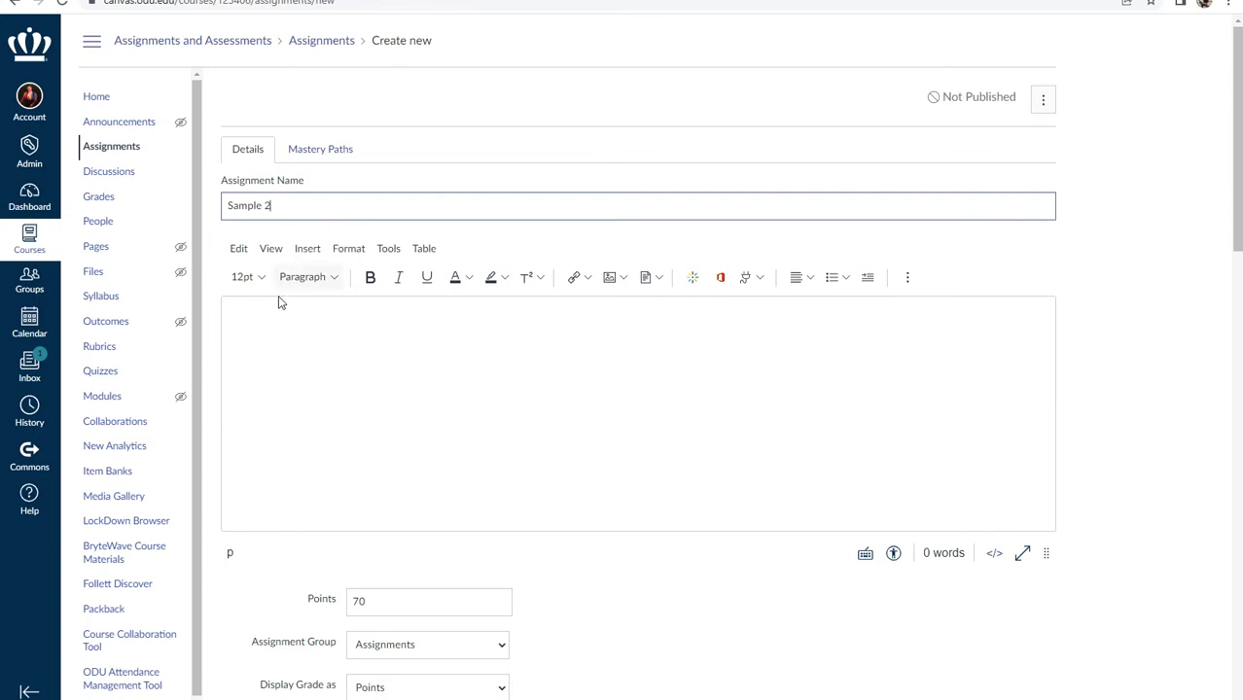
Enter "Instructions Here" as the assignment description and run the accessibility checker on it
click(292, 328)
text(Ins)
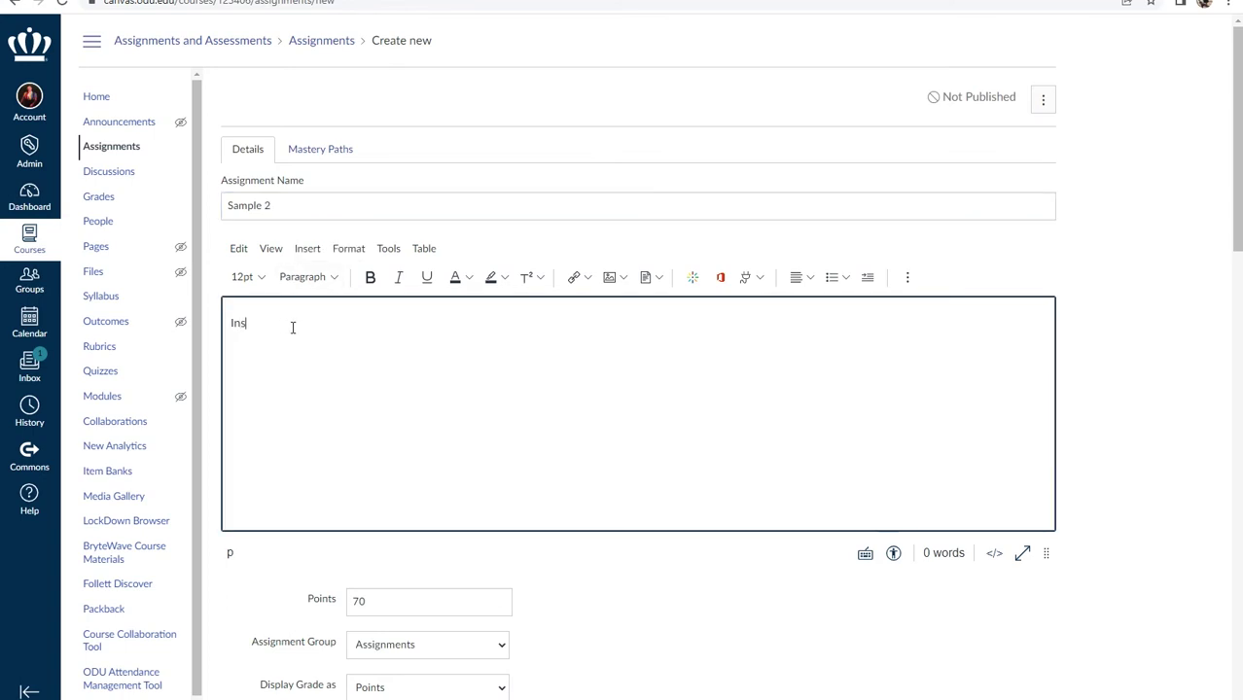
text(tructions Here)
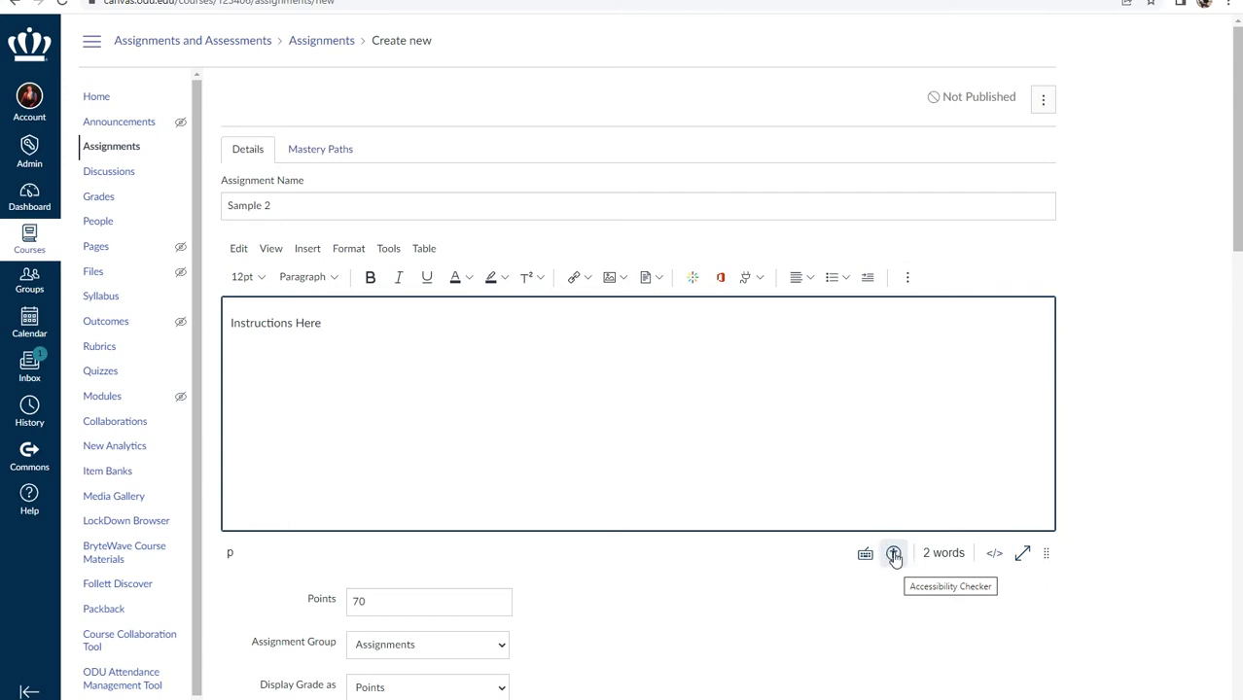
click(894, 555)
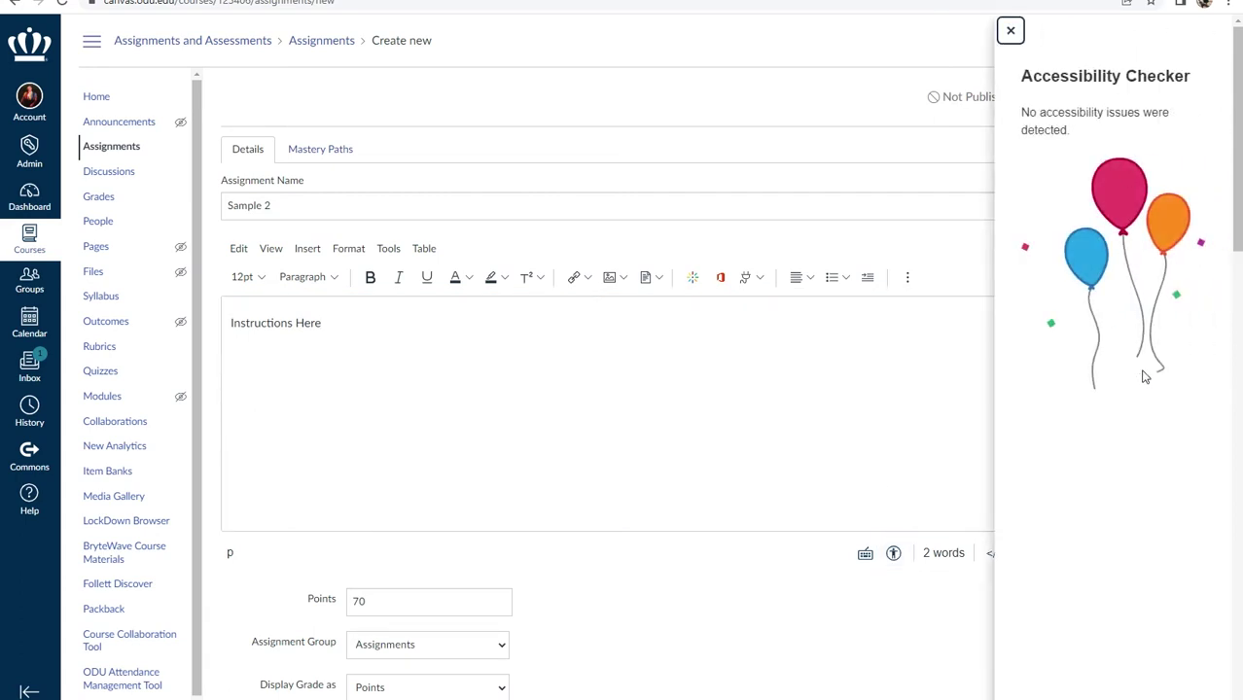
click(1009, 34)
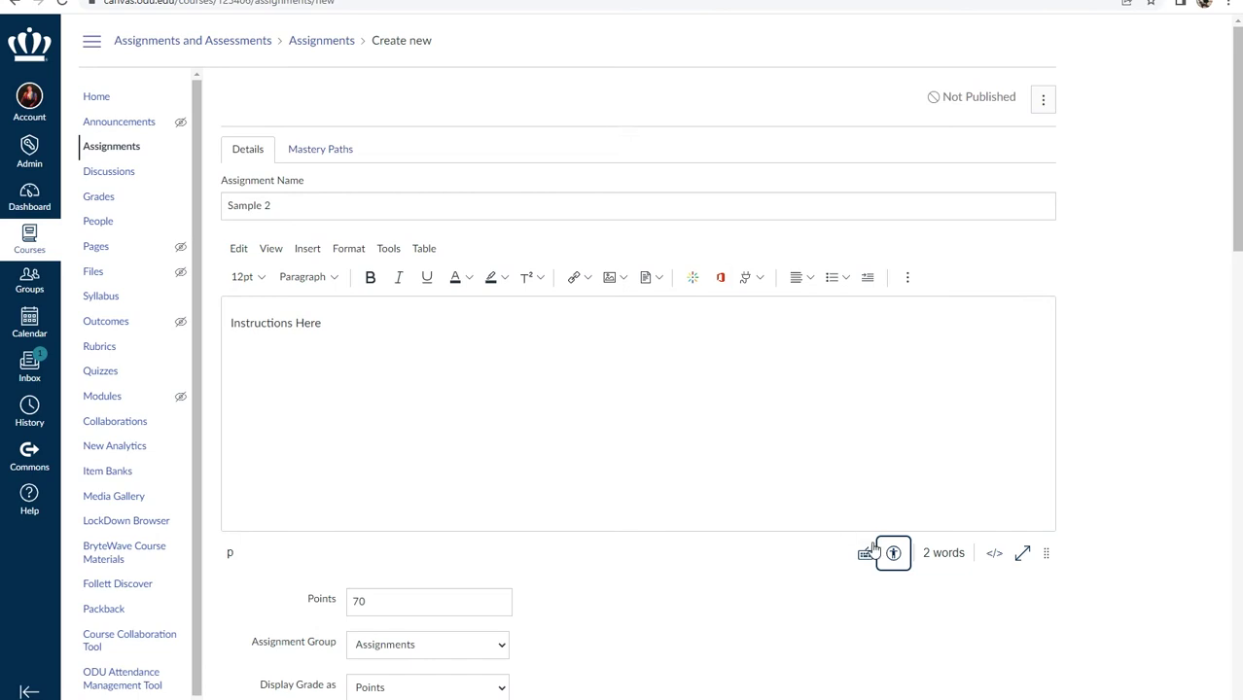
Create a new assignment group named "Low Stakes Writing" and assign the assignment to it
scroll(822, 501, down, 5)
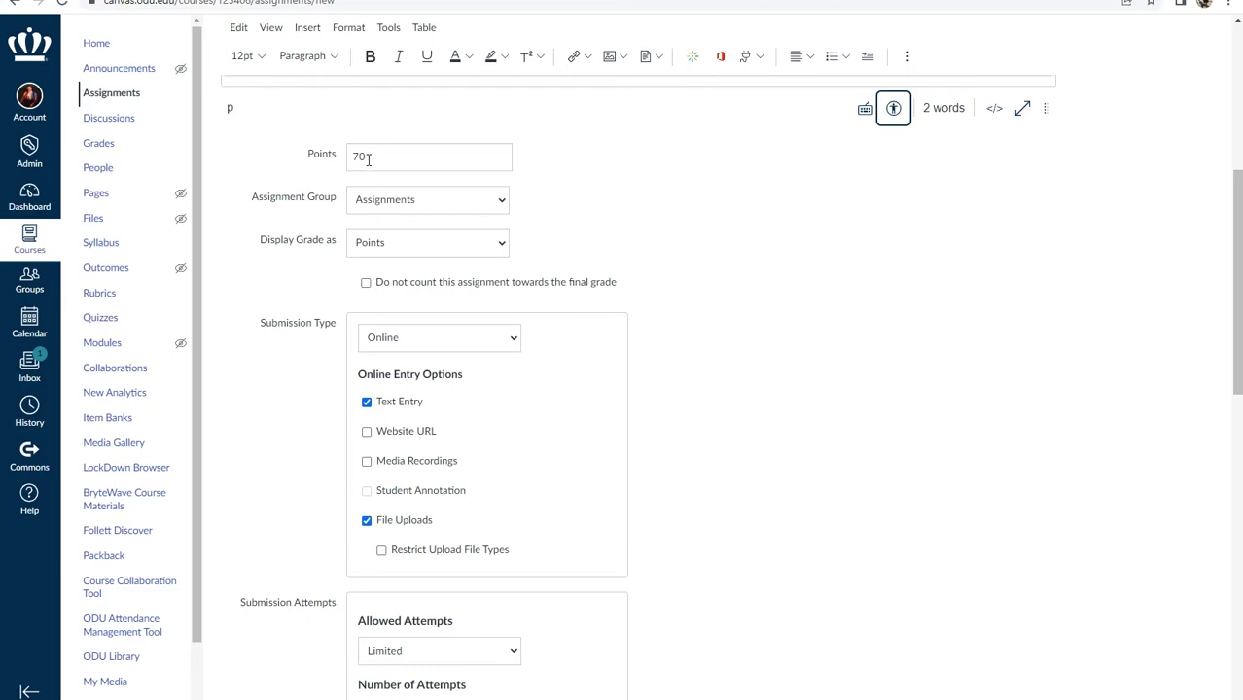
click(502, 203)
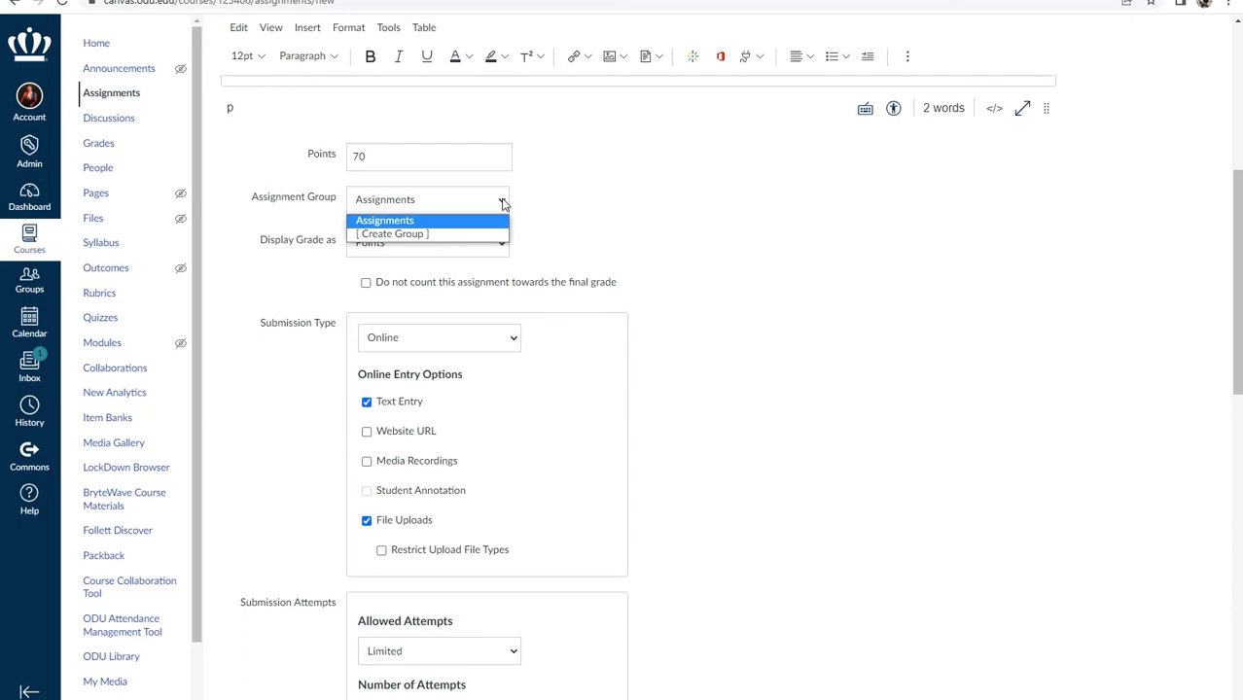
click(428, 235)
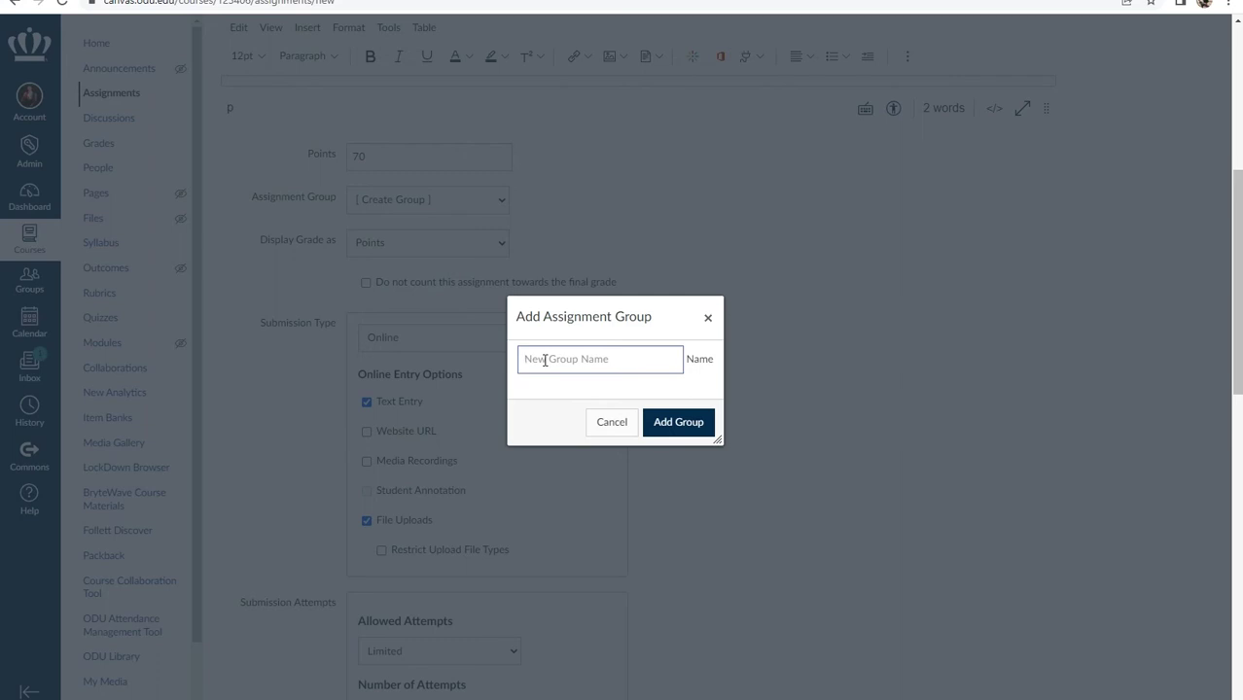
text(Low Stakes Writ)
key(BackSpace)
key(BackSpace)
text(iting)
click(678, 423)
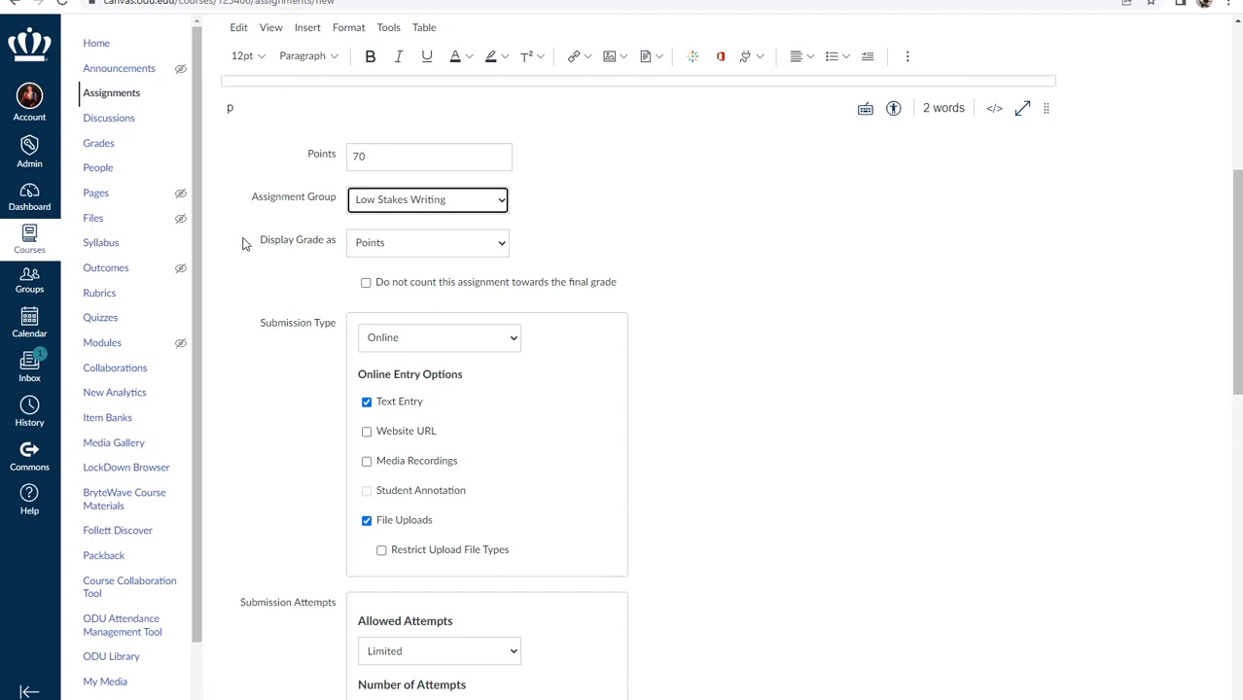
Try displaying the grade as Not Graded and return the grade display to Points
click(484, 242)
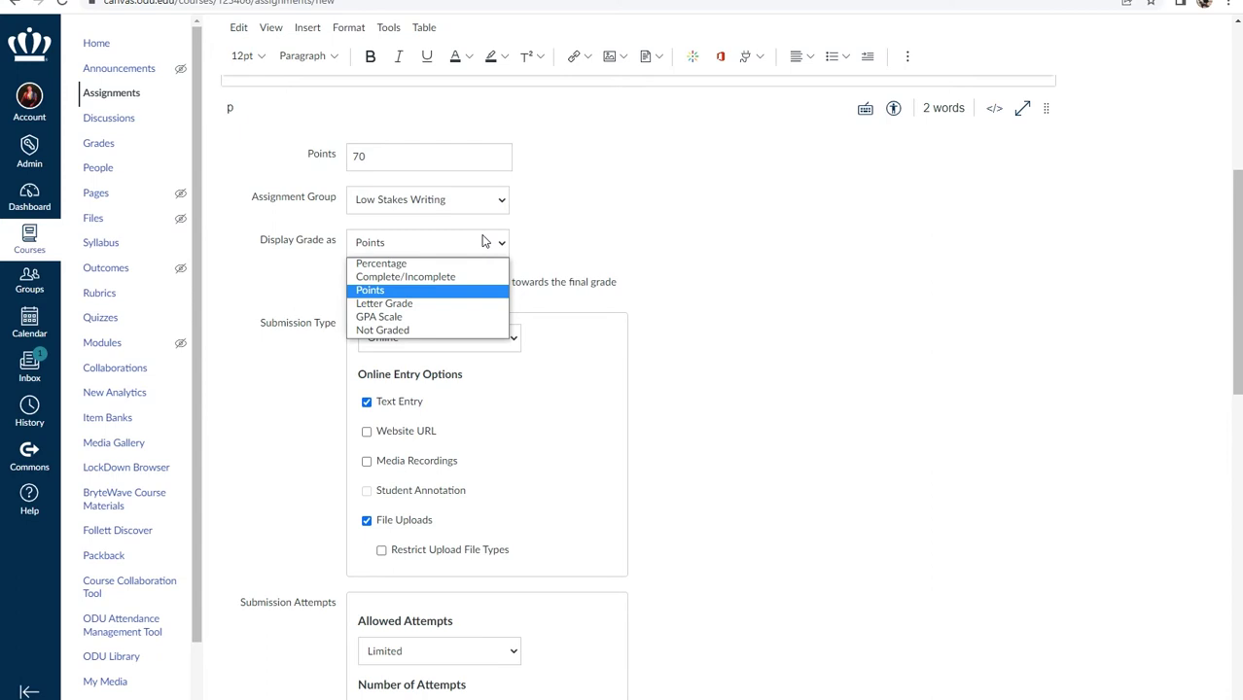
click(416, 330)
click(416, 335)
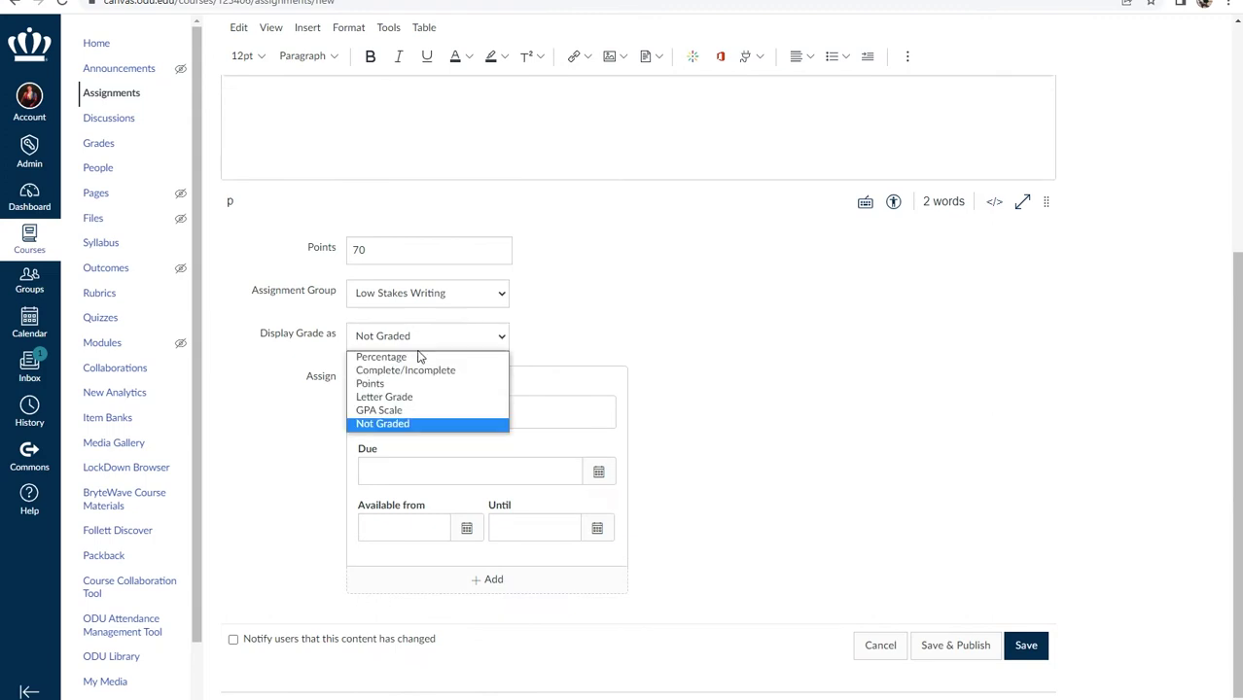
click(418, 387)
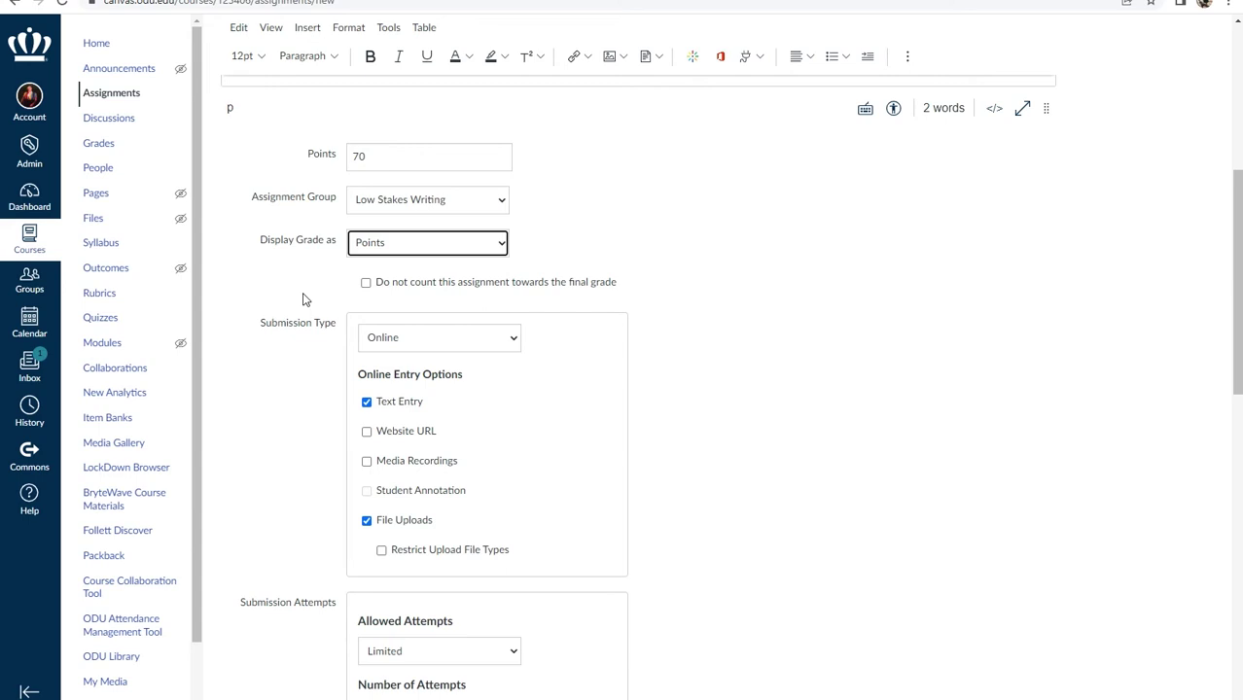
Choose Online as the submission type and turn off the group assignment option
click(434, 348)
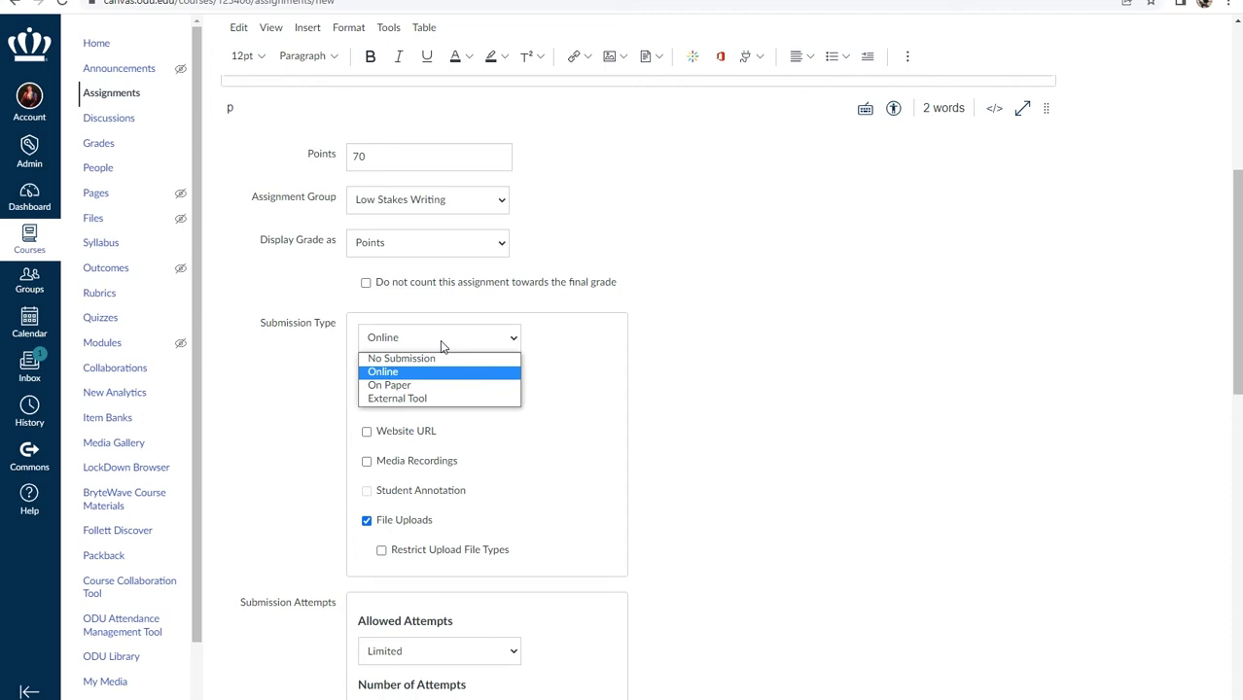
click(425, 373)
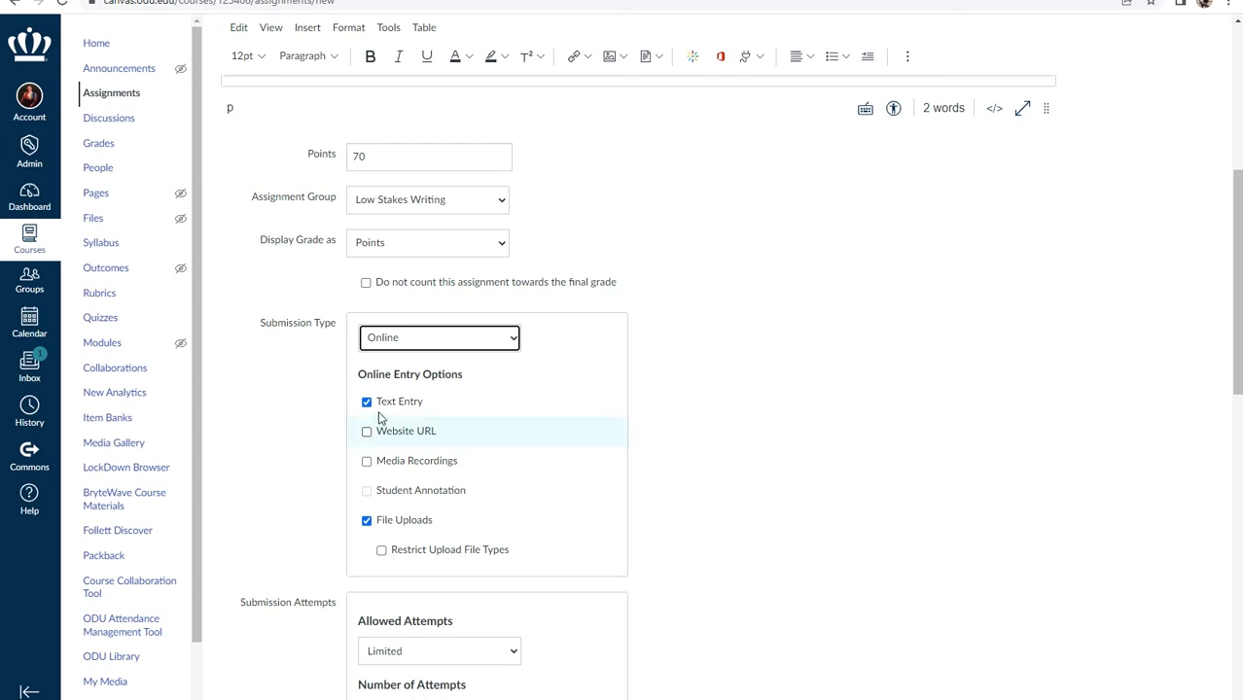
mouse_move(595, 503)
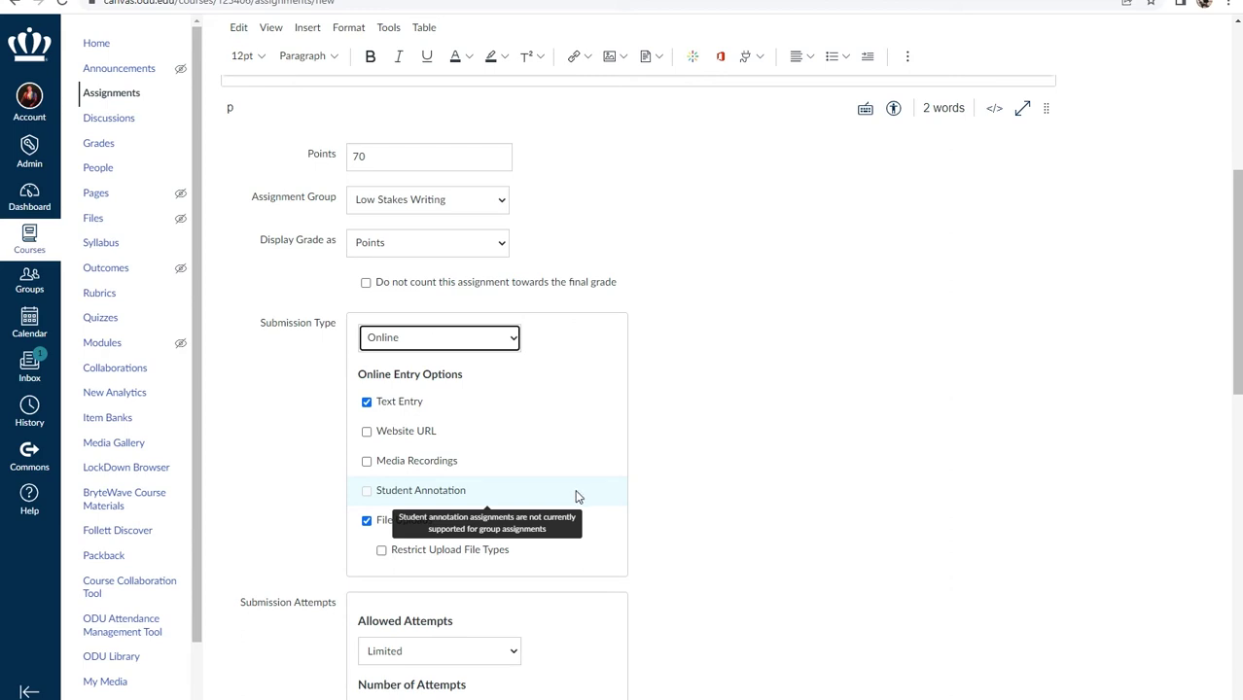
scroll(699, 670, down, 2)
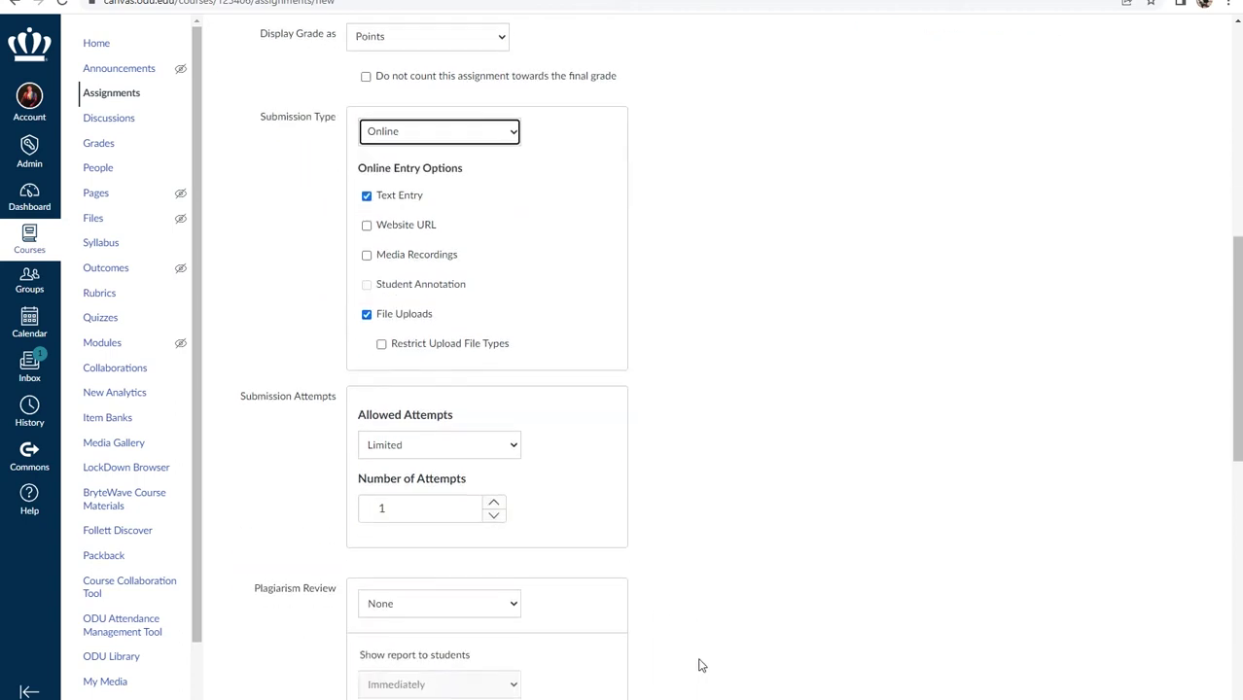
scroll(671, 657, down, 1)
click(366, 588)
scroll(418, 582, up, 3)
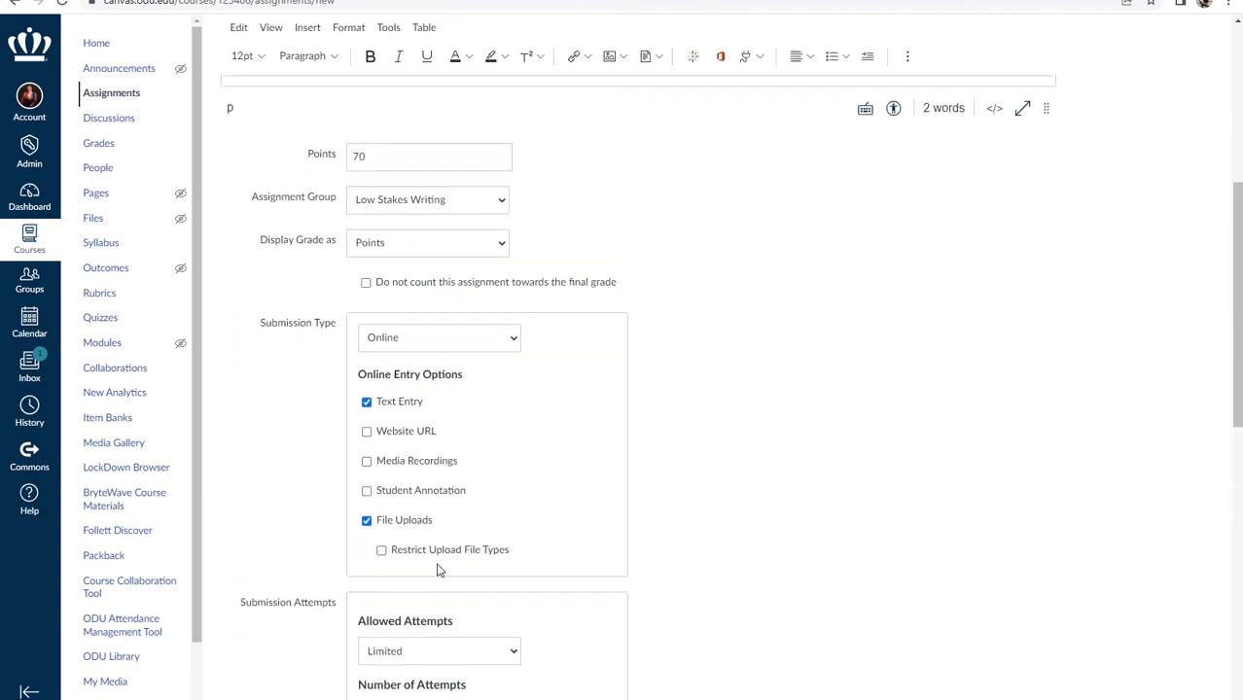
Try enabling Student Annotation as an online entry option and turn it off again
scroll(438, 571, up, 1)
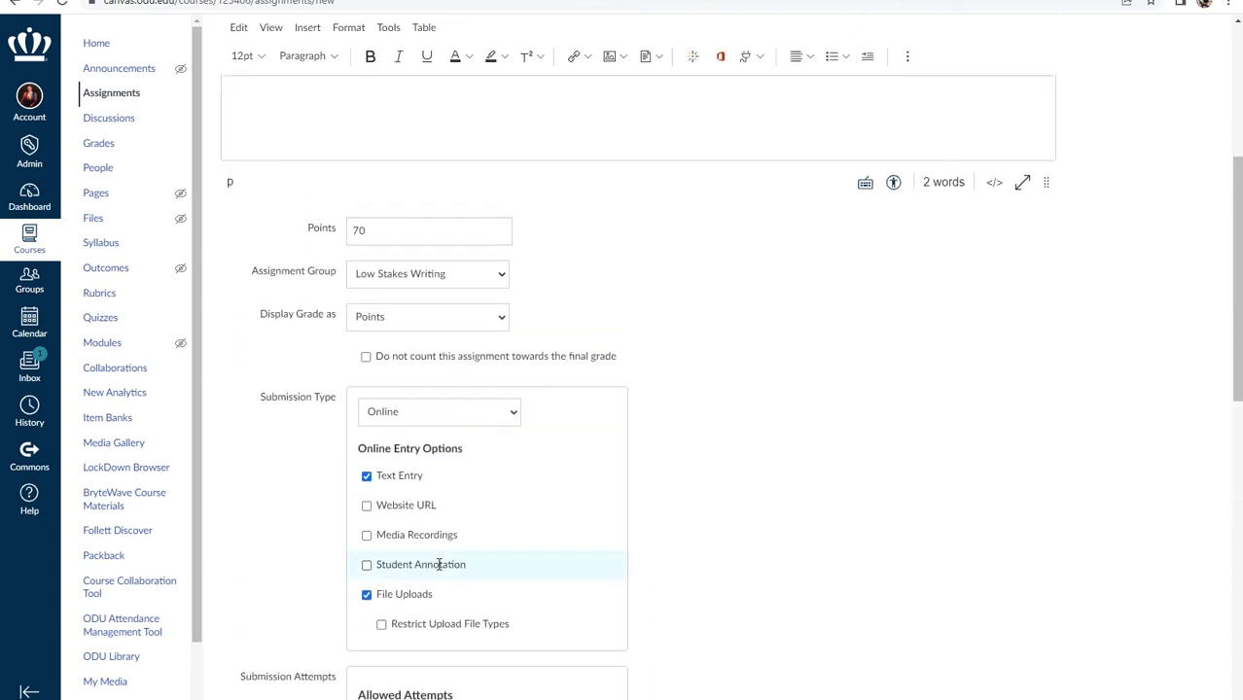
click(367, 567)
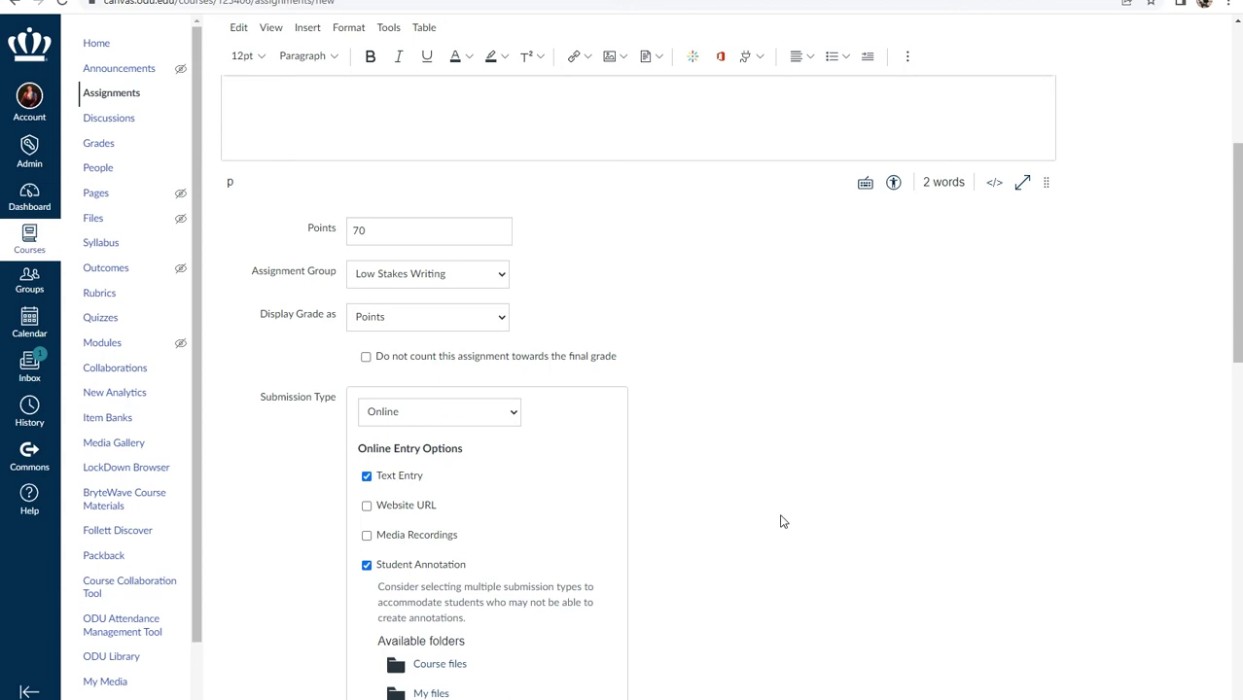
click(367, 566)
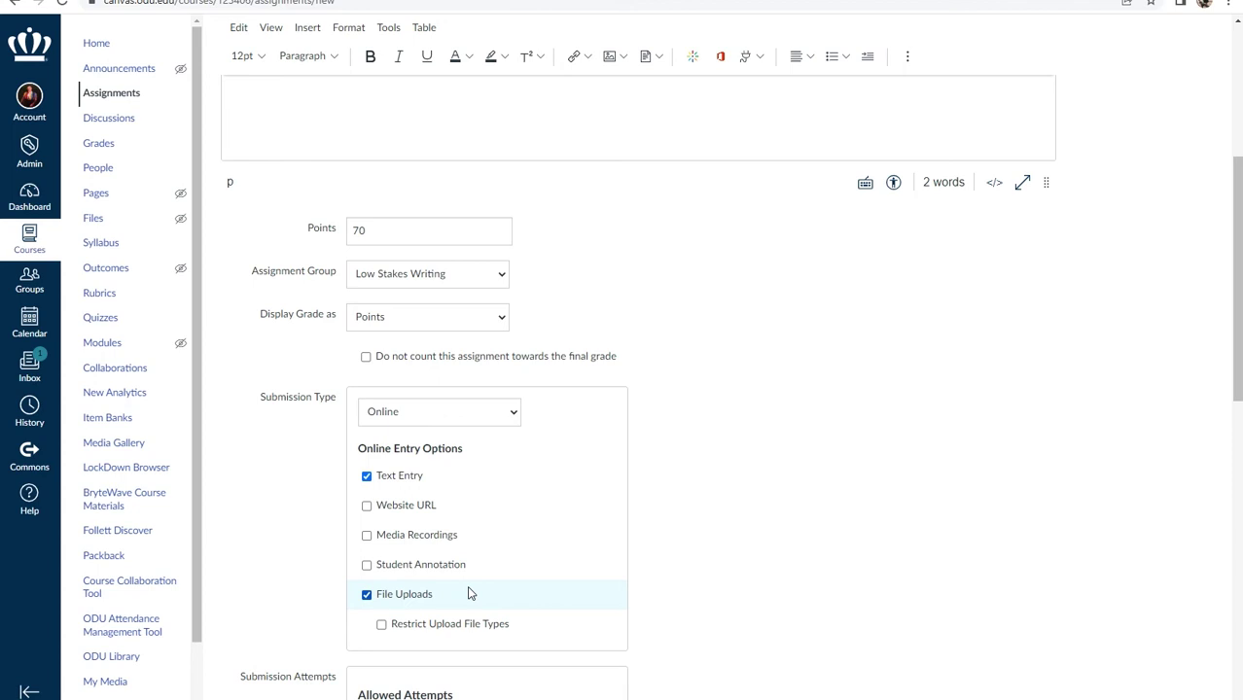
Restrict the upload file types to the extensions "doc, docx", keeping Online as the submission type
click(422, 631)
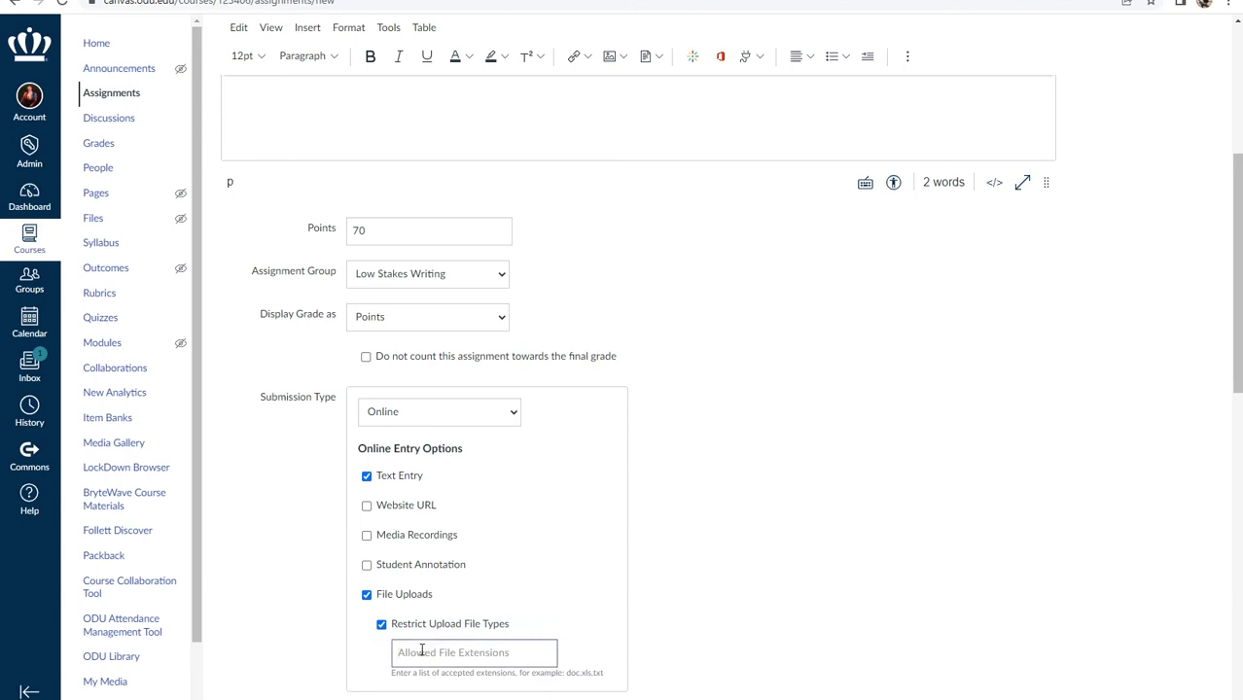
text(doc, docx)
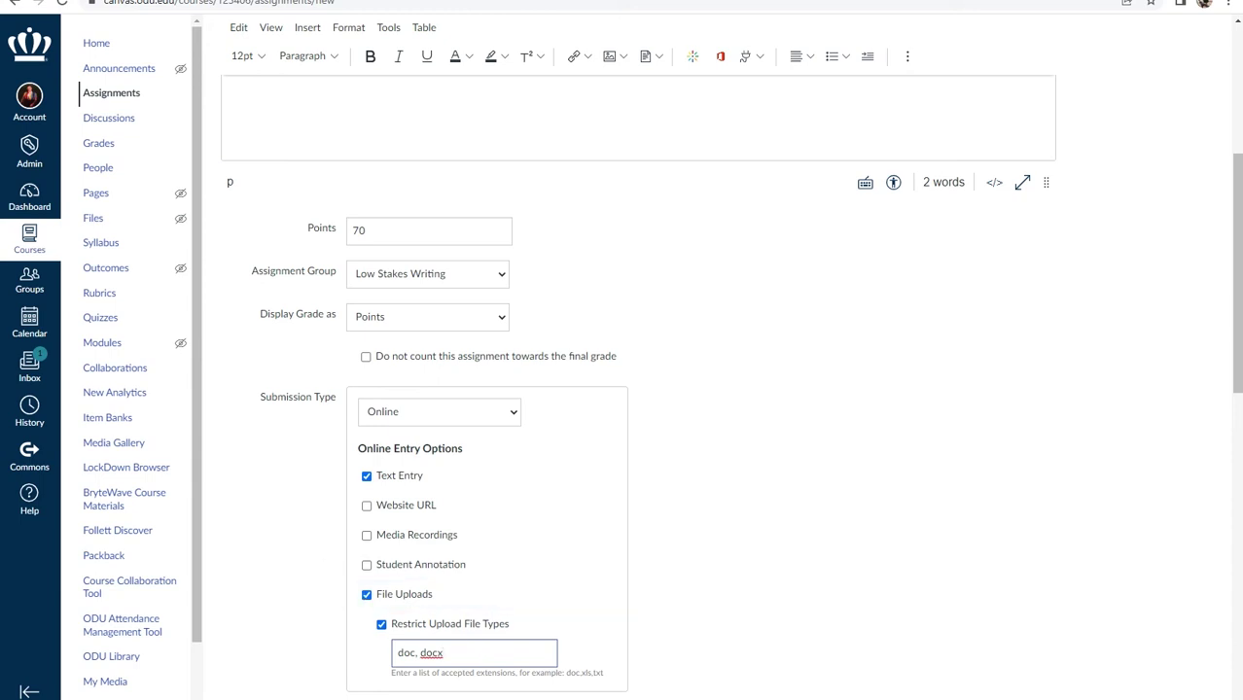
click(421, 413)
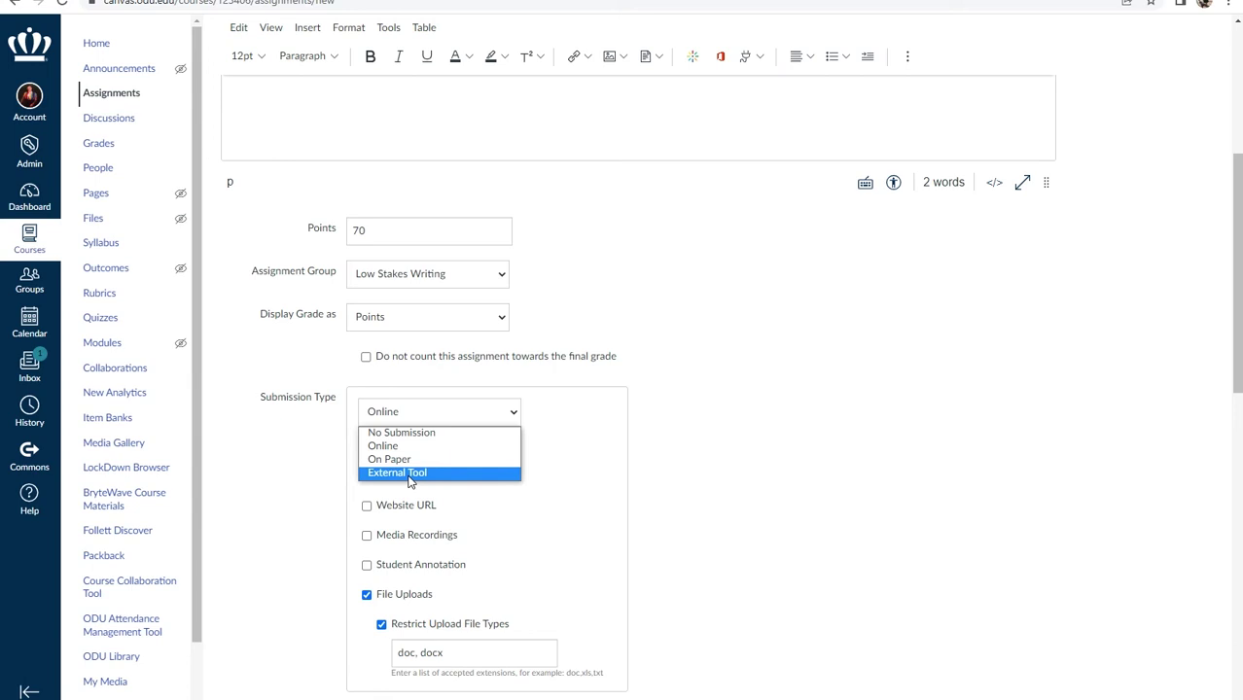
click(813, 527)
Try Unlimited for the allowed submission attempts and switch back to Limited
scroll(785, 519, down, 4)
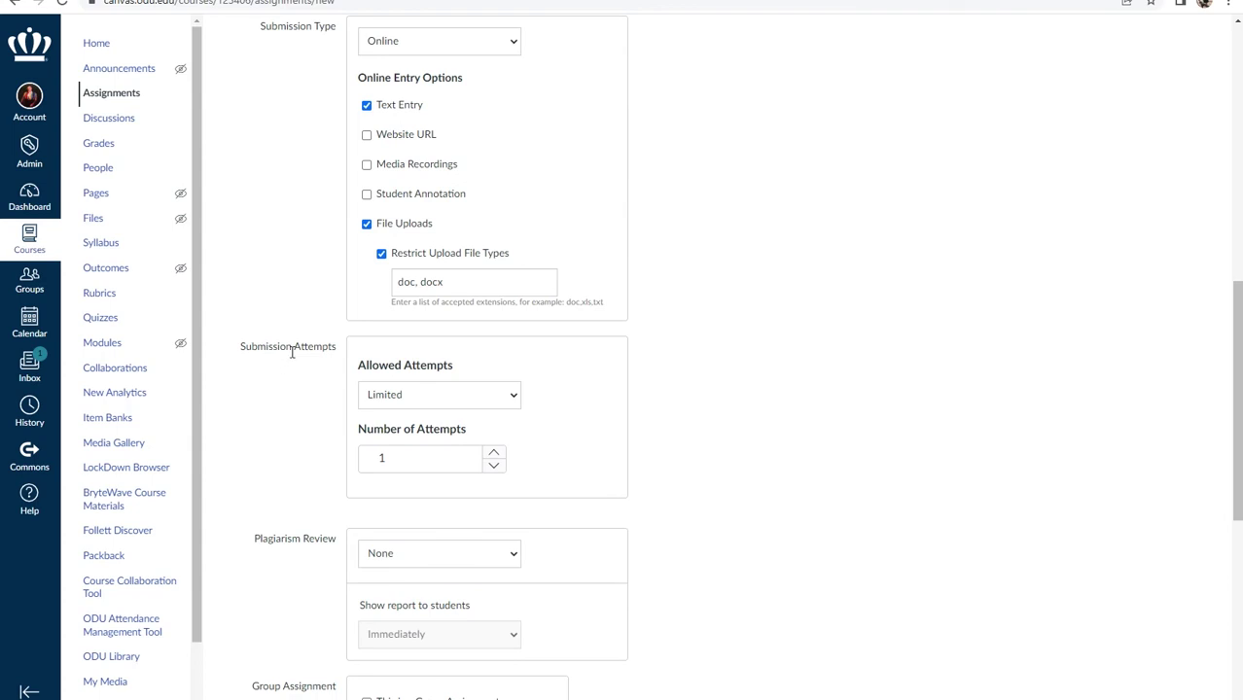
click(516, 399)
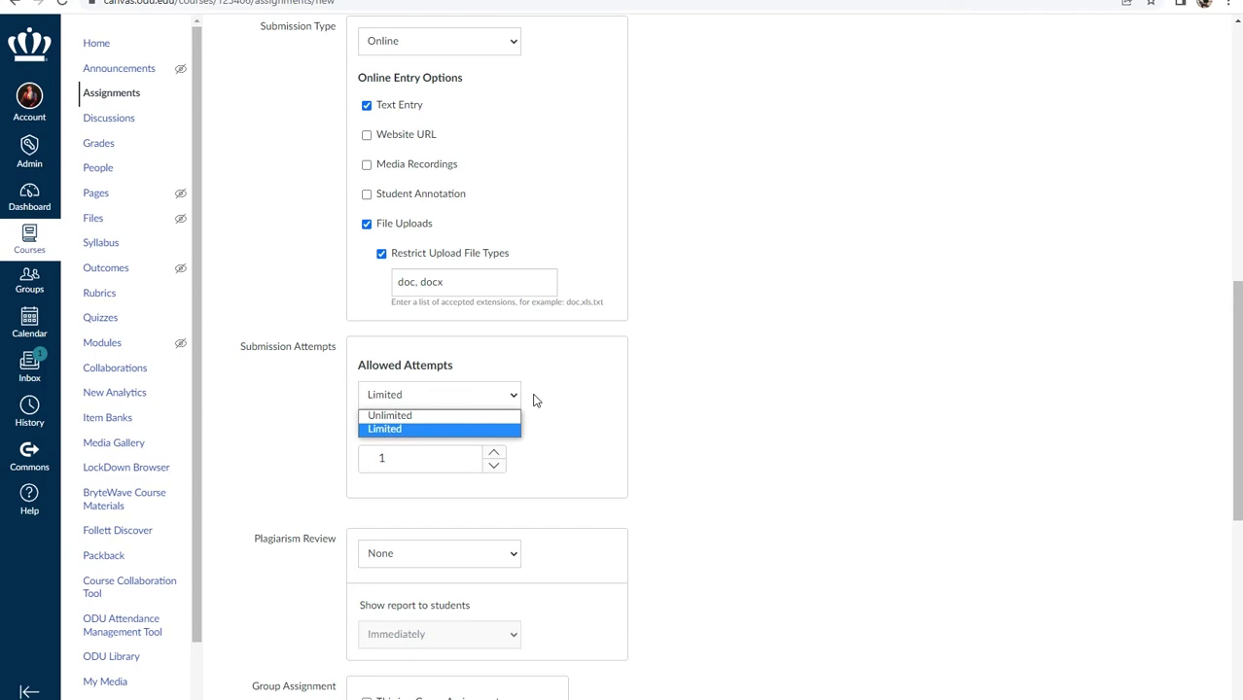
click(459, 420)
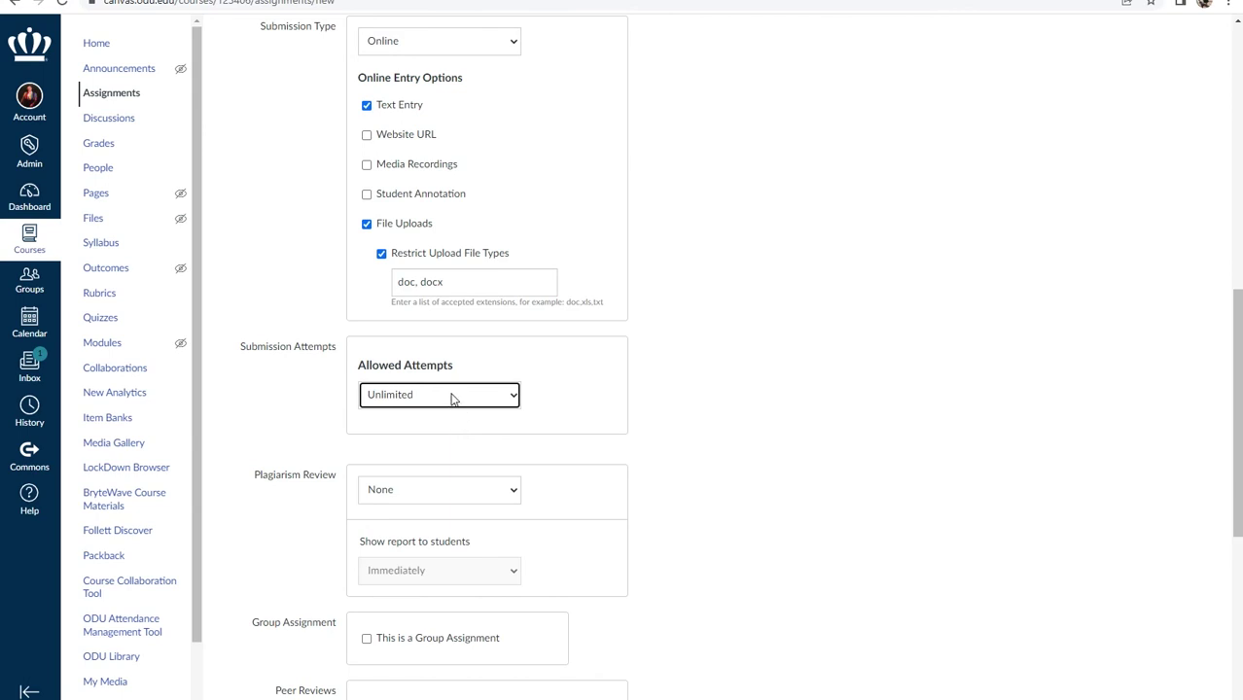
click(451, 398)
click(433, 426)
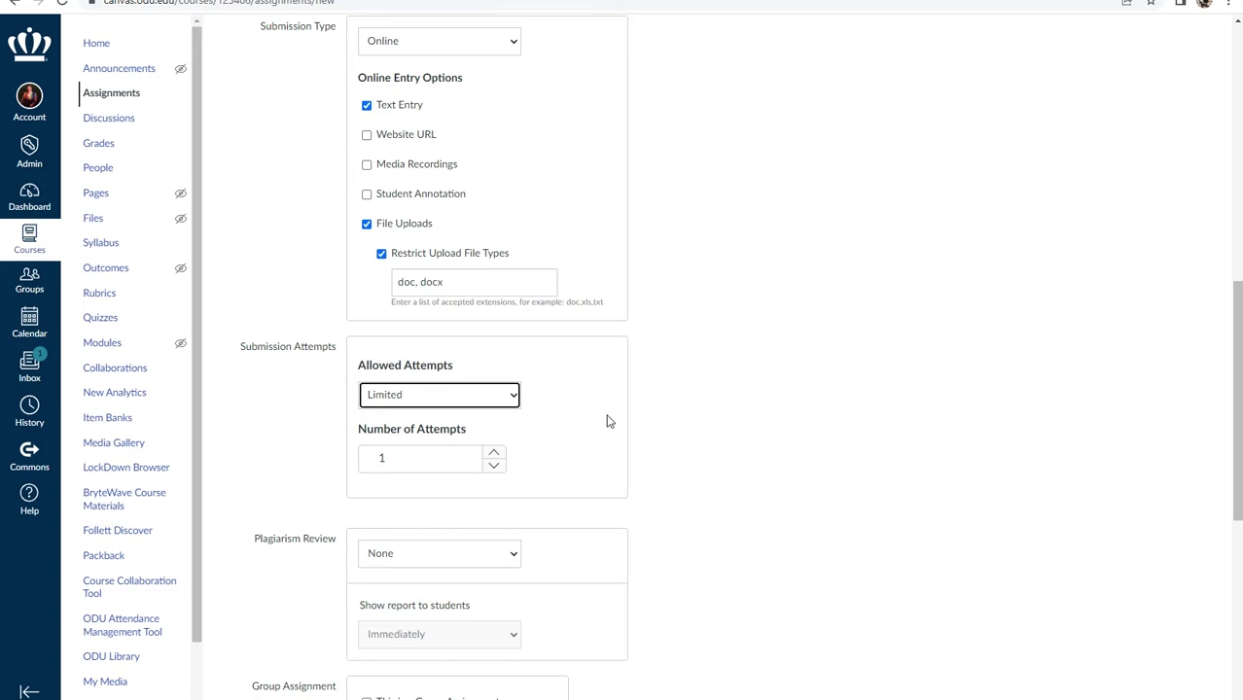
Set the plagiarism review to Turnitin and look over its repository and similarity report options
scroll(321, 568, down, 3)
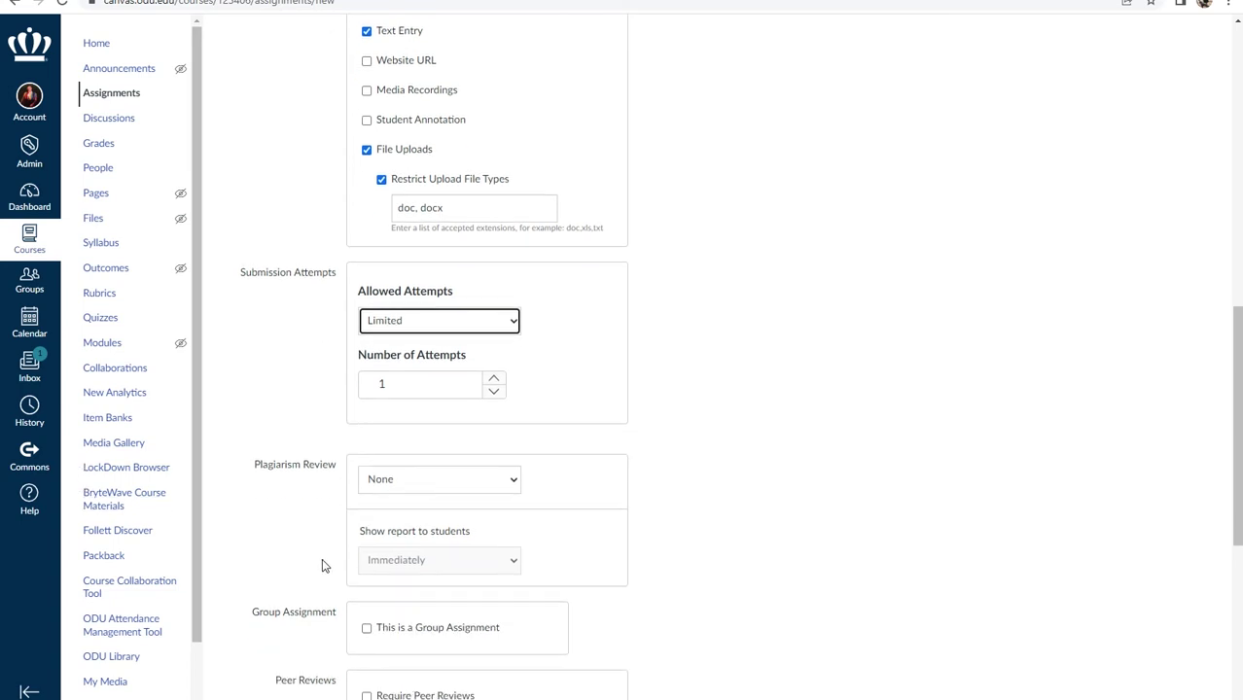
scroll(321, 564, up, 3)
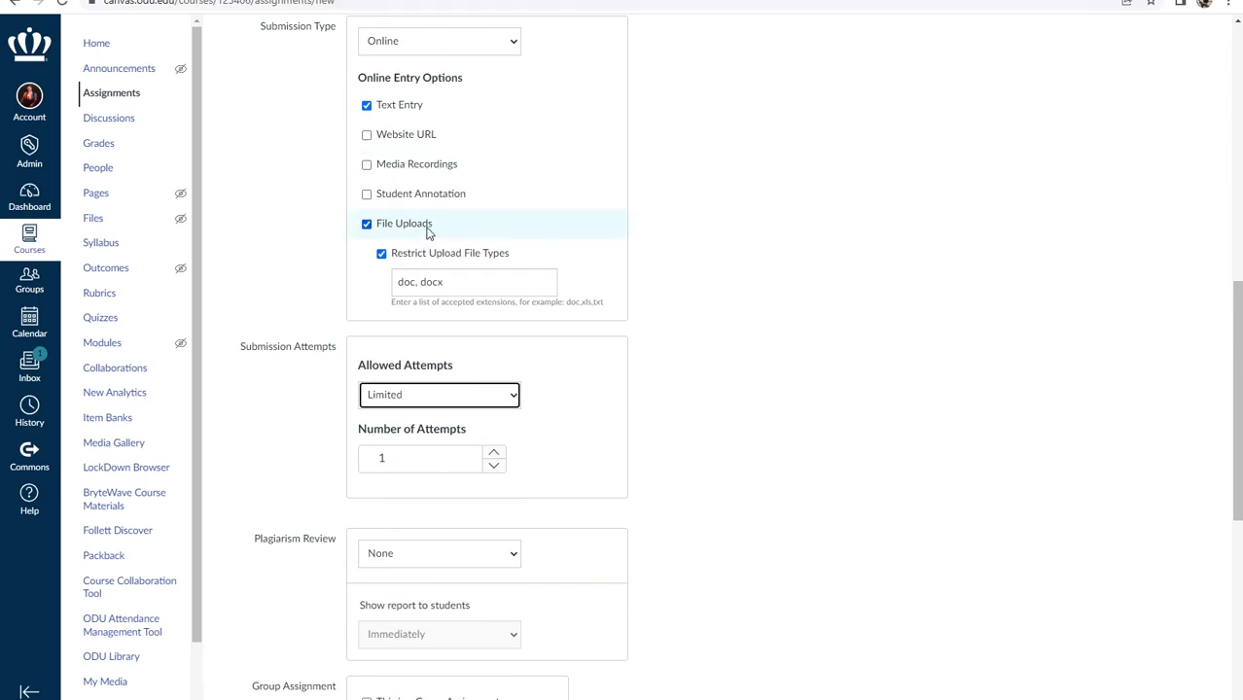
scroll(372, 547, down, 2)
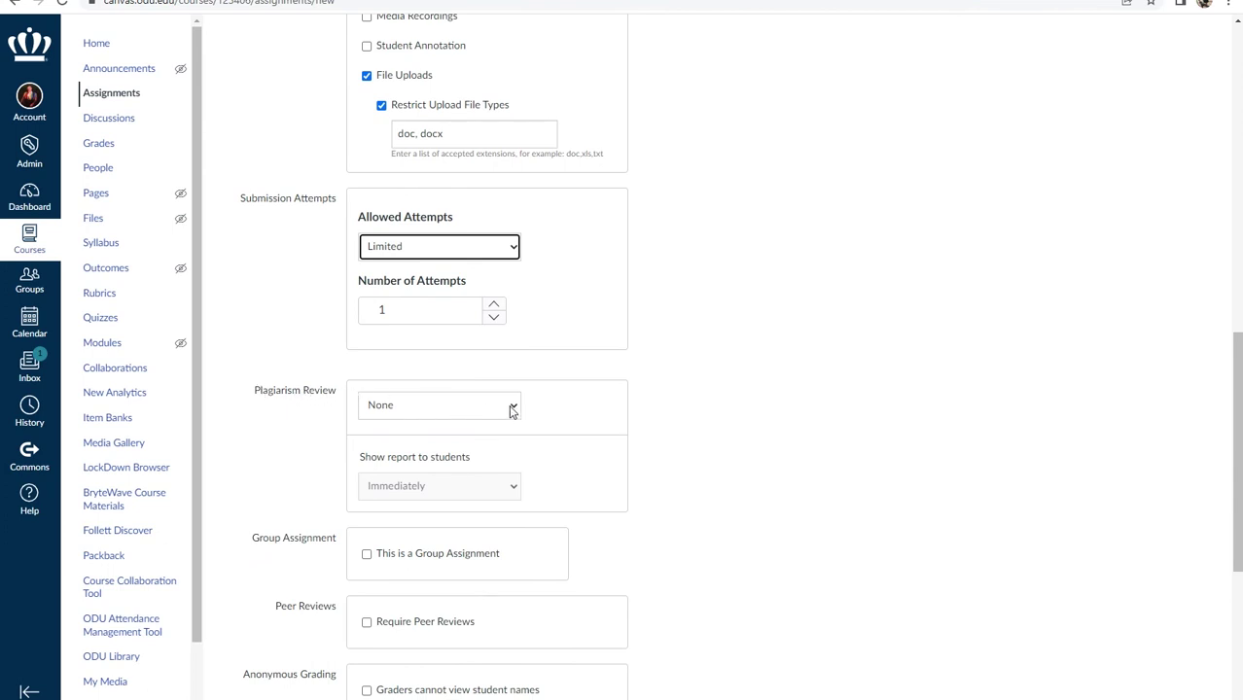
click(512, 410)
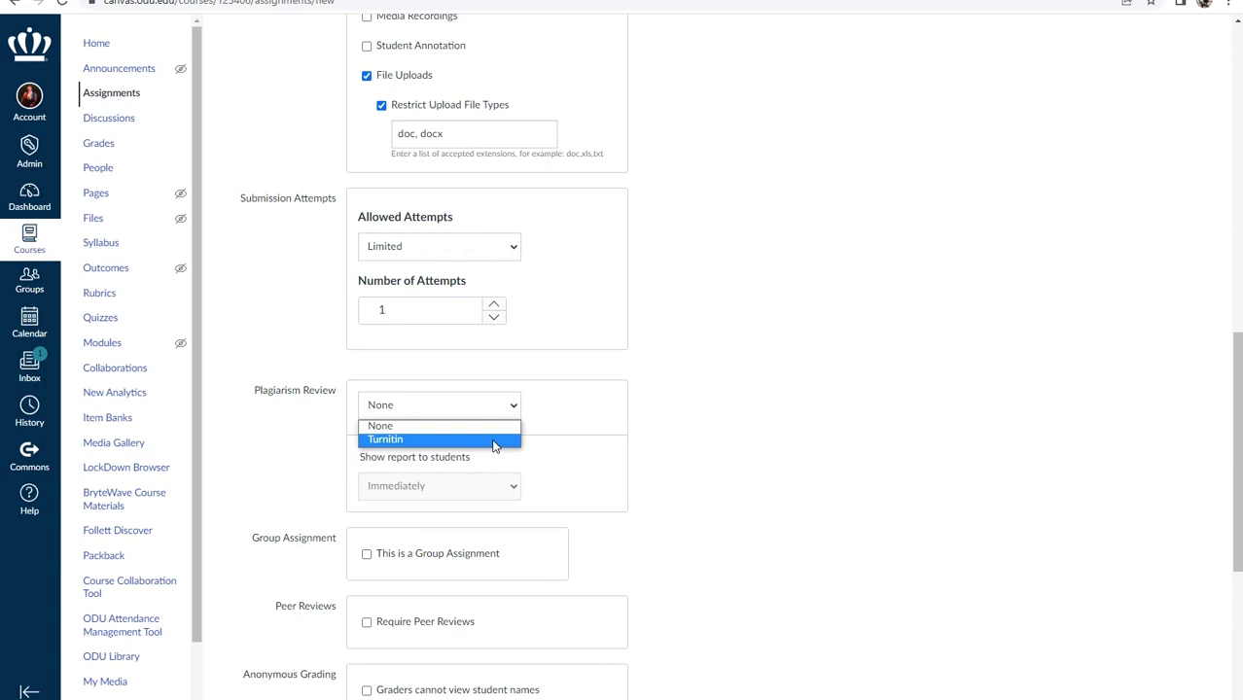
click(494, 443)
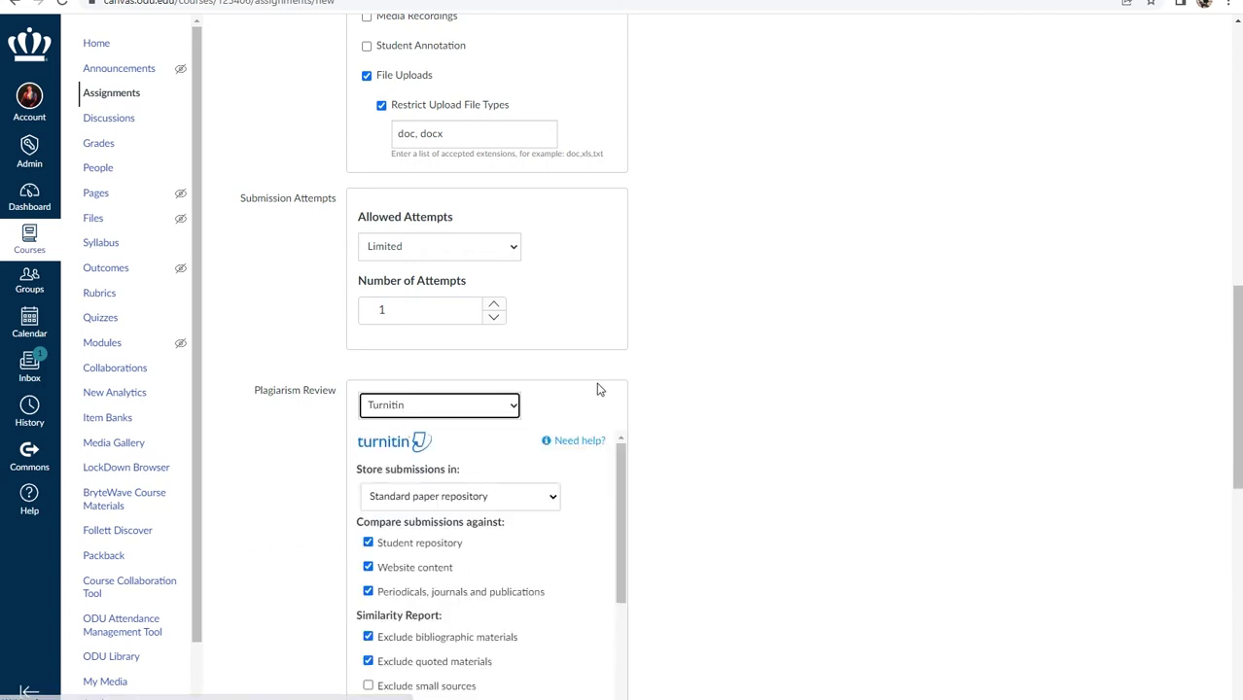
scroll(723, 492, down, 1)
scroll(723, 492, down, 3)
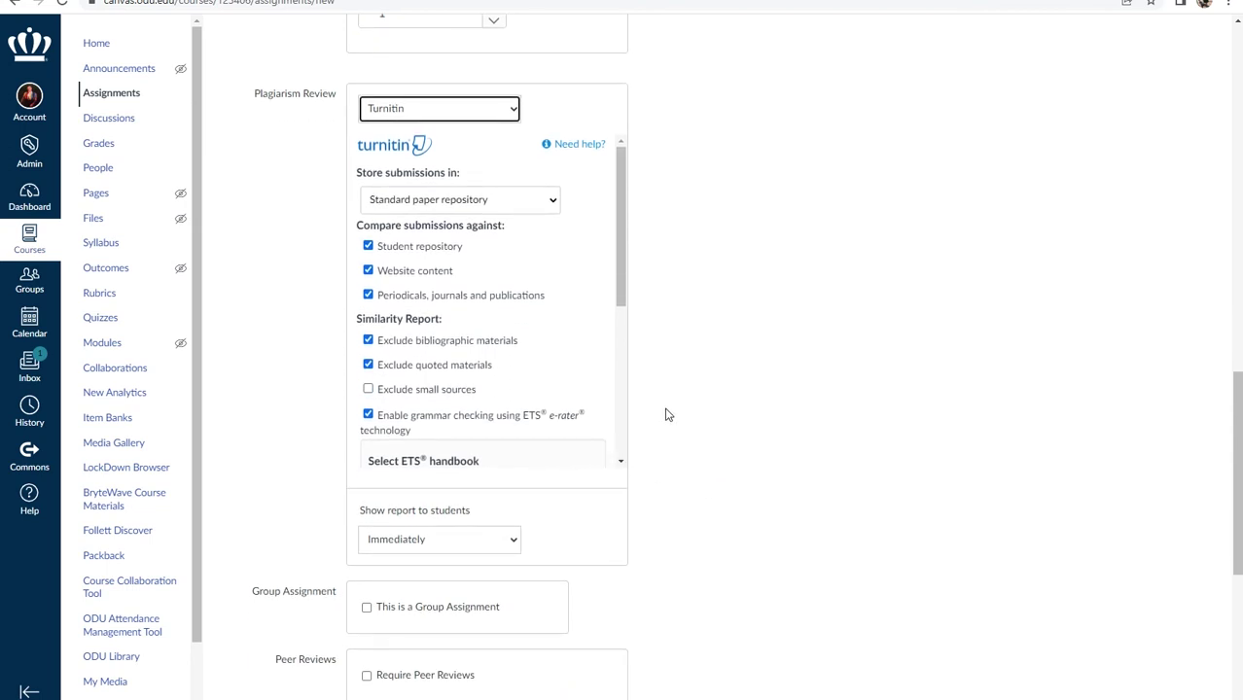
Make this a group assignment, check the available group sets and keep Rogerian Argument Group selected
scroll(667, 408, down, 3)
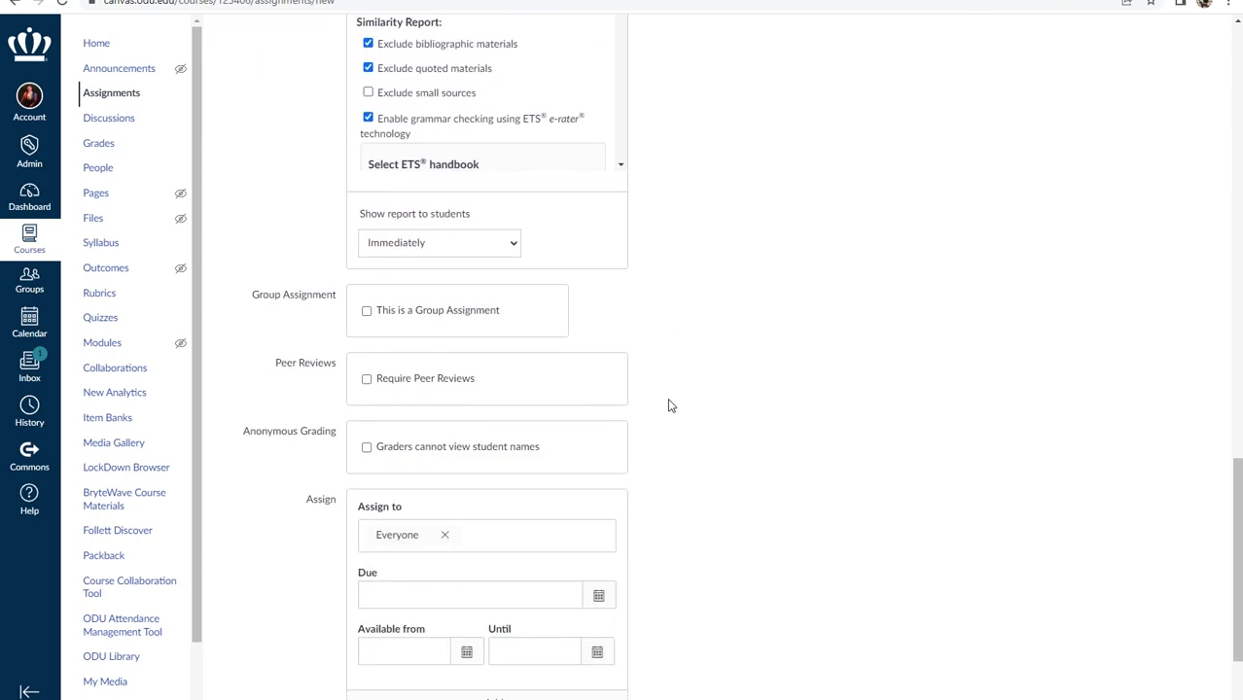
scroll(658, 419, down, 2)
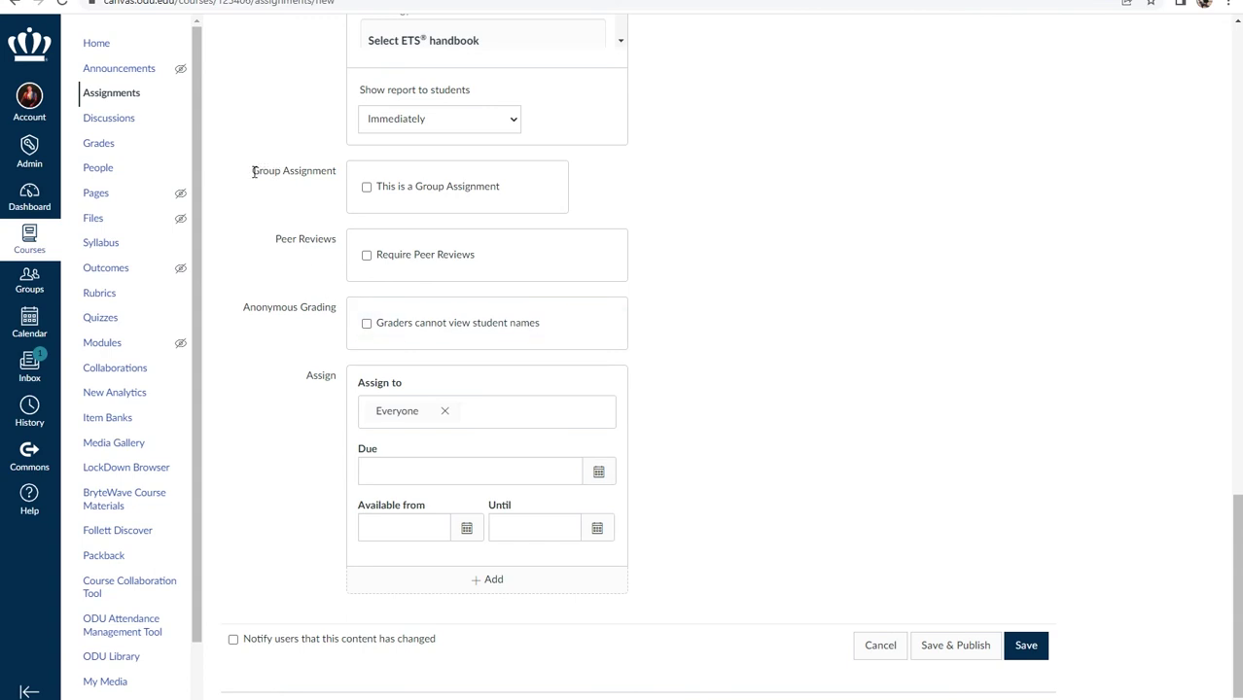
click(367, 187)
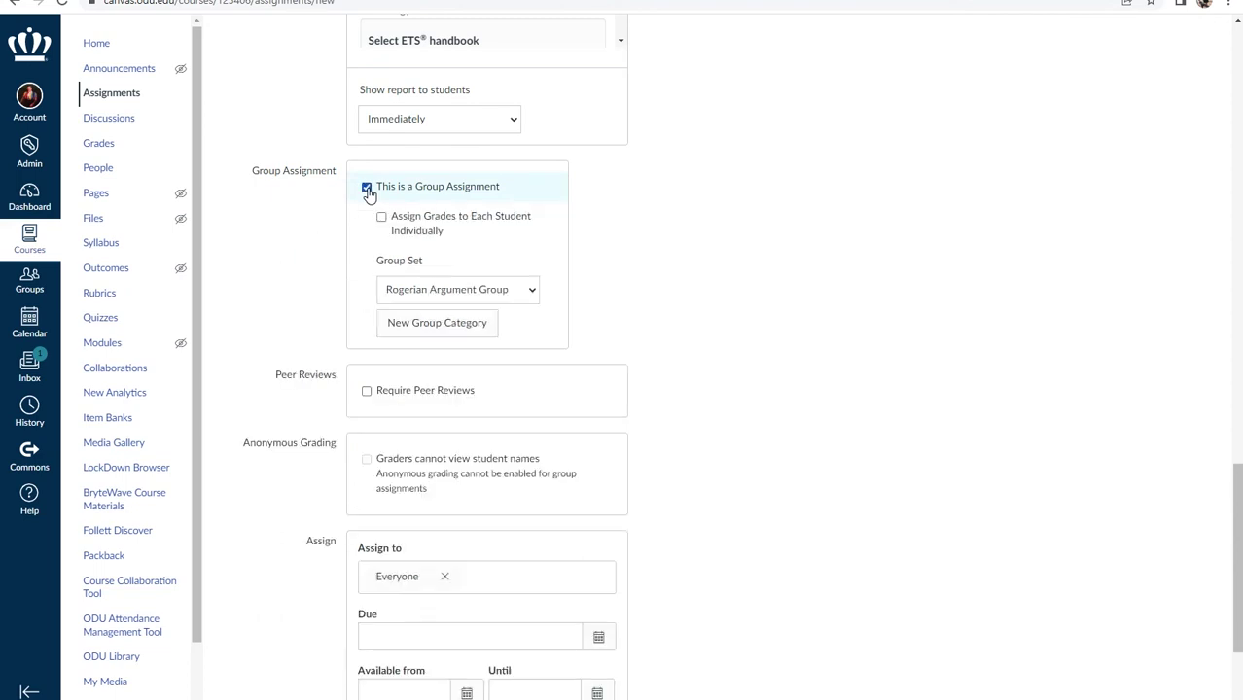
click(535, 294)
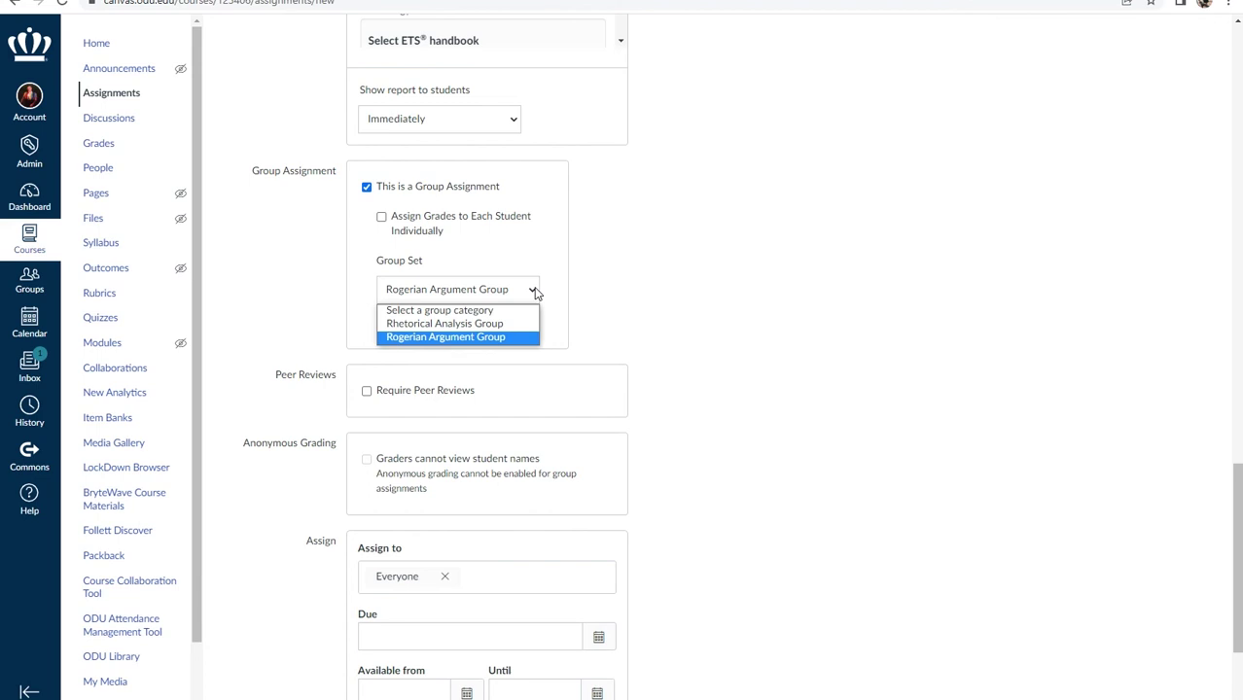
click(535, 290)
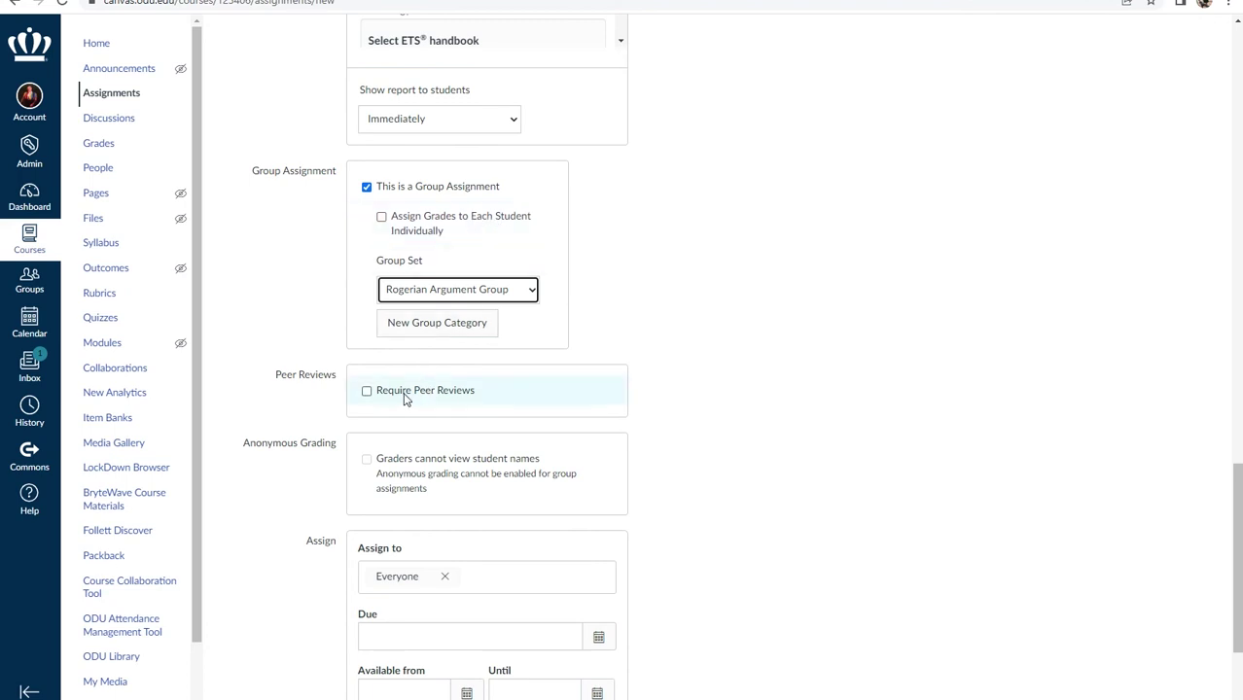
Require peer reviews and have them assigned automatically, then check the Anonymous Grading option
click(368, 392)
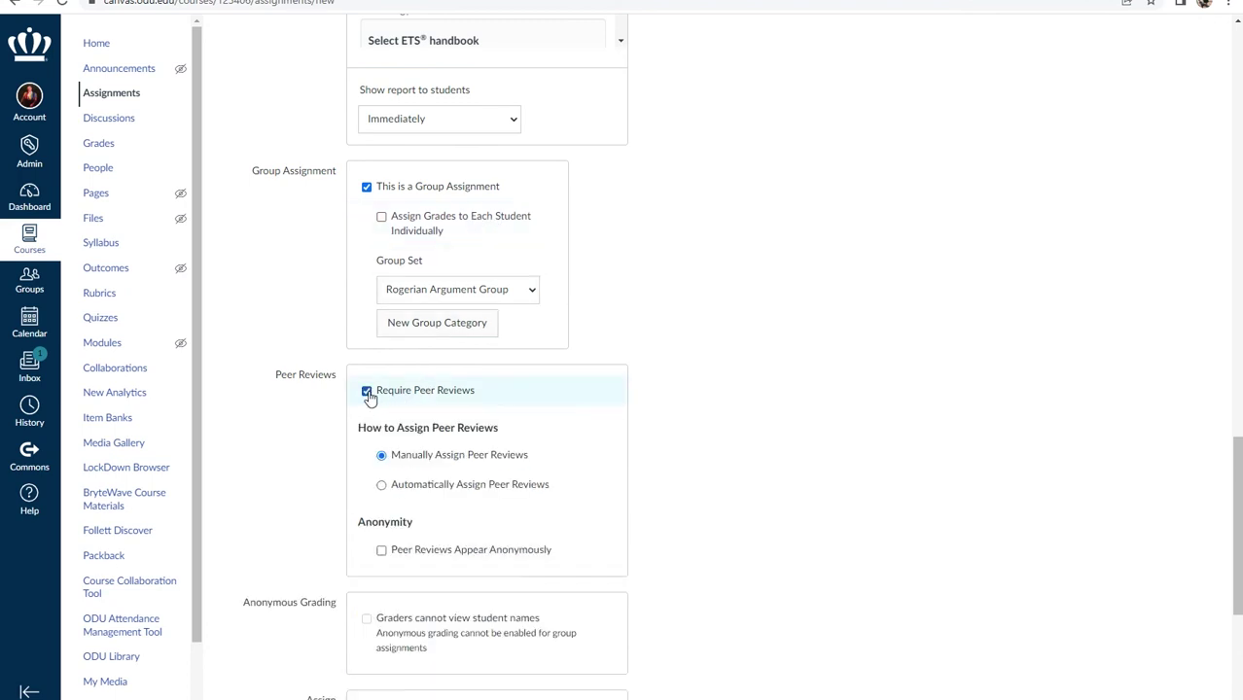
scroll(627, 408, down, 3)
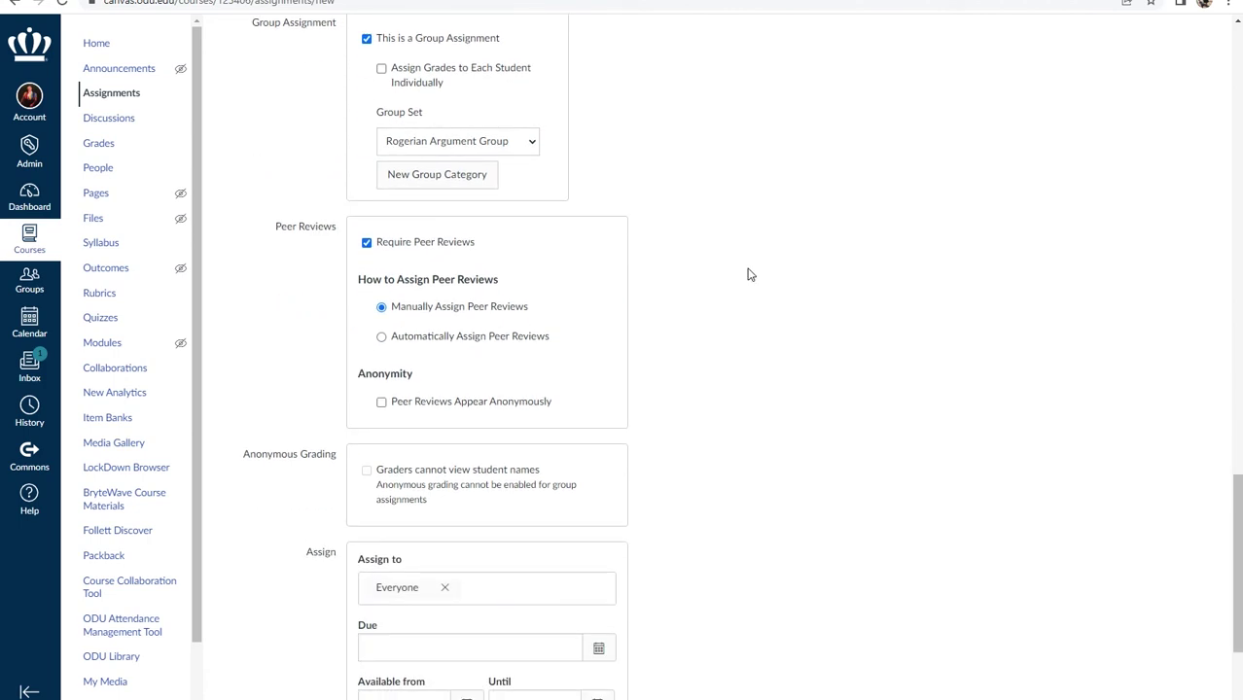
click(473, 338)
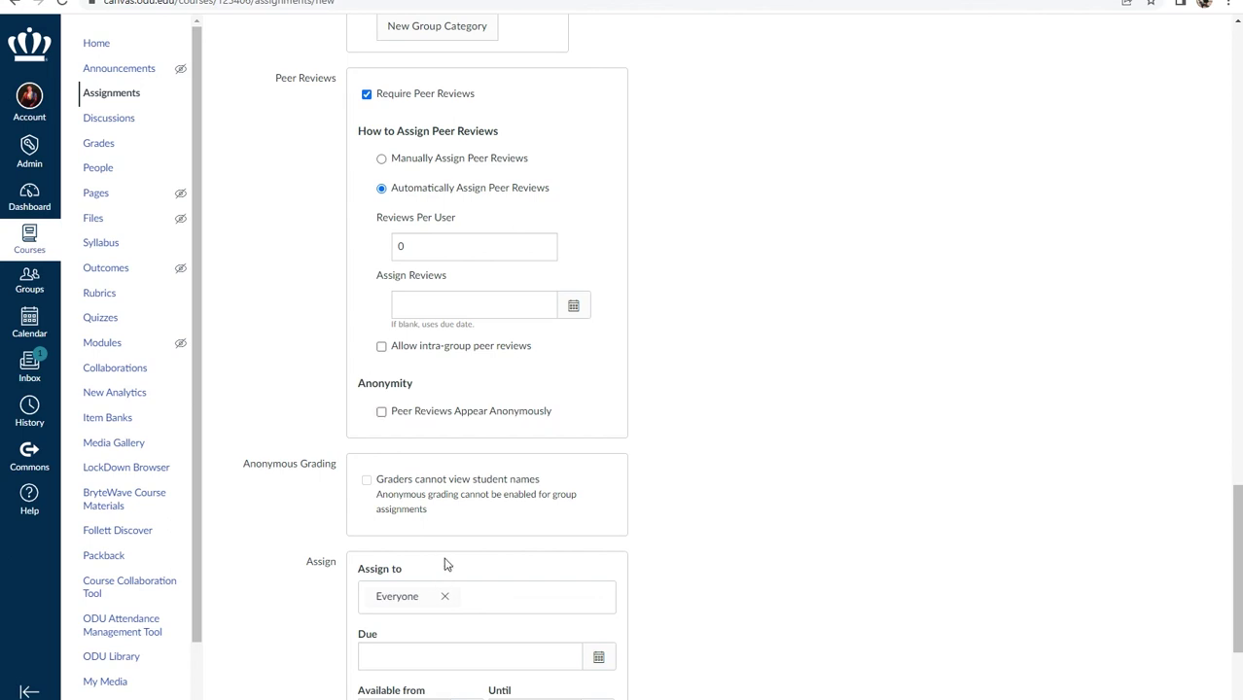
mouse_move(423, 498)
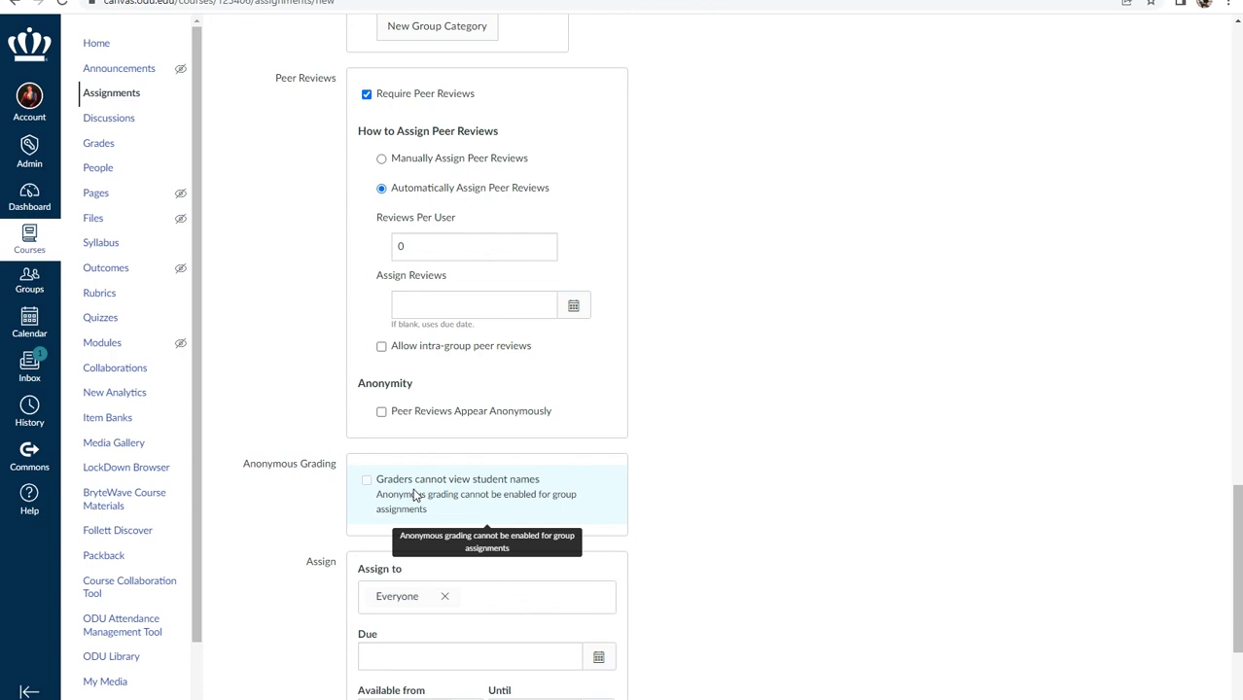
Clear Everyone from the assignees, look over the available sections, groups and students, and assign to Everyone again
scroll(361, 580, down, 2)
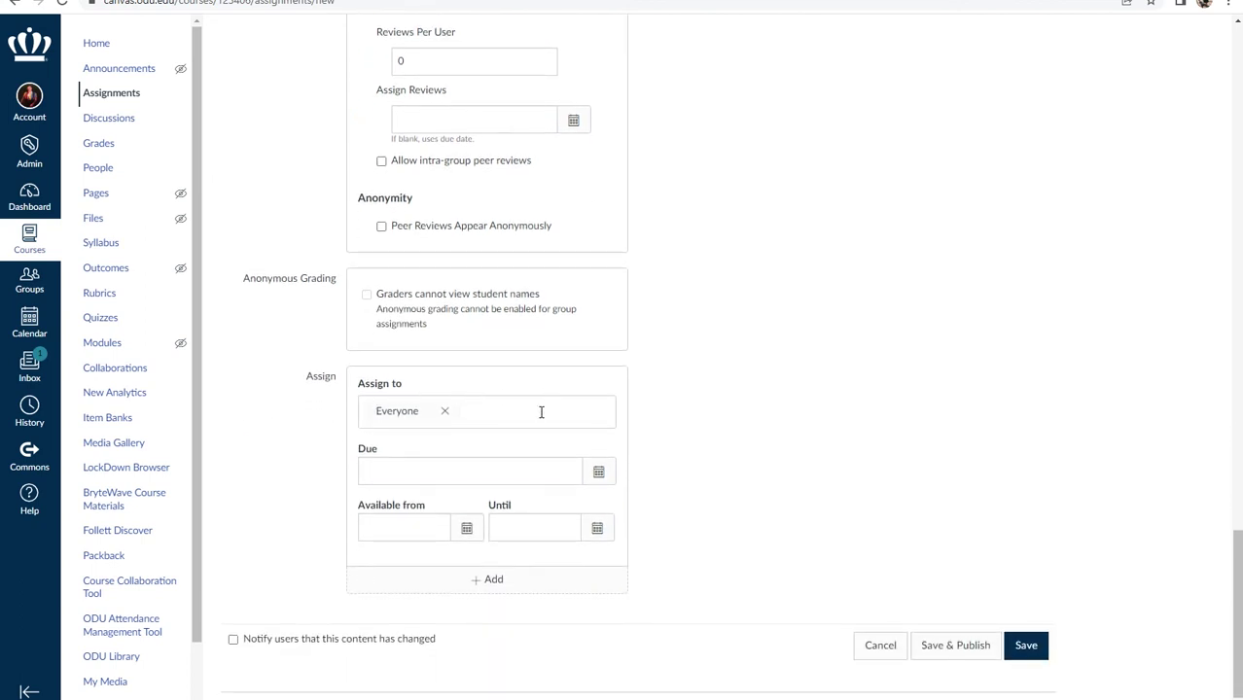
click(444, 414)
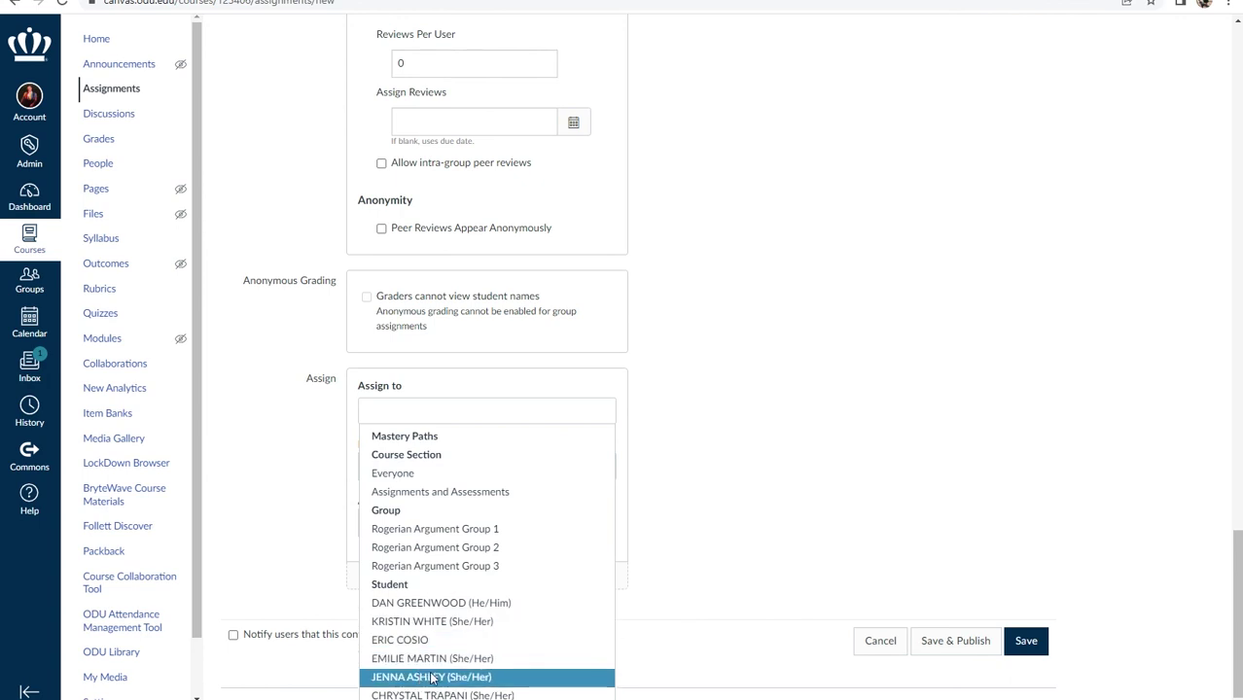
click(418, 473)
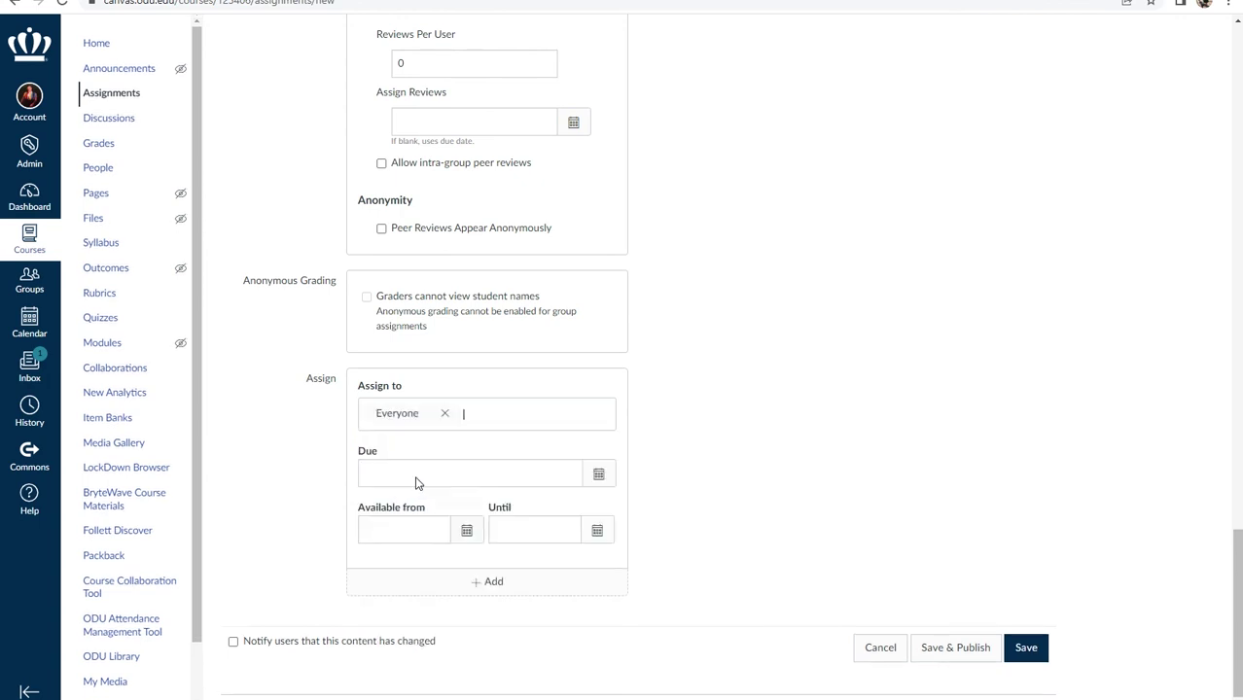
click(684, 442)
Set the assignment's due date to May 28, 2022, entering 12:00 am as the due time
click(601, 472)
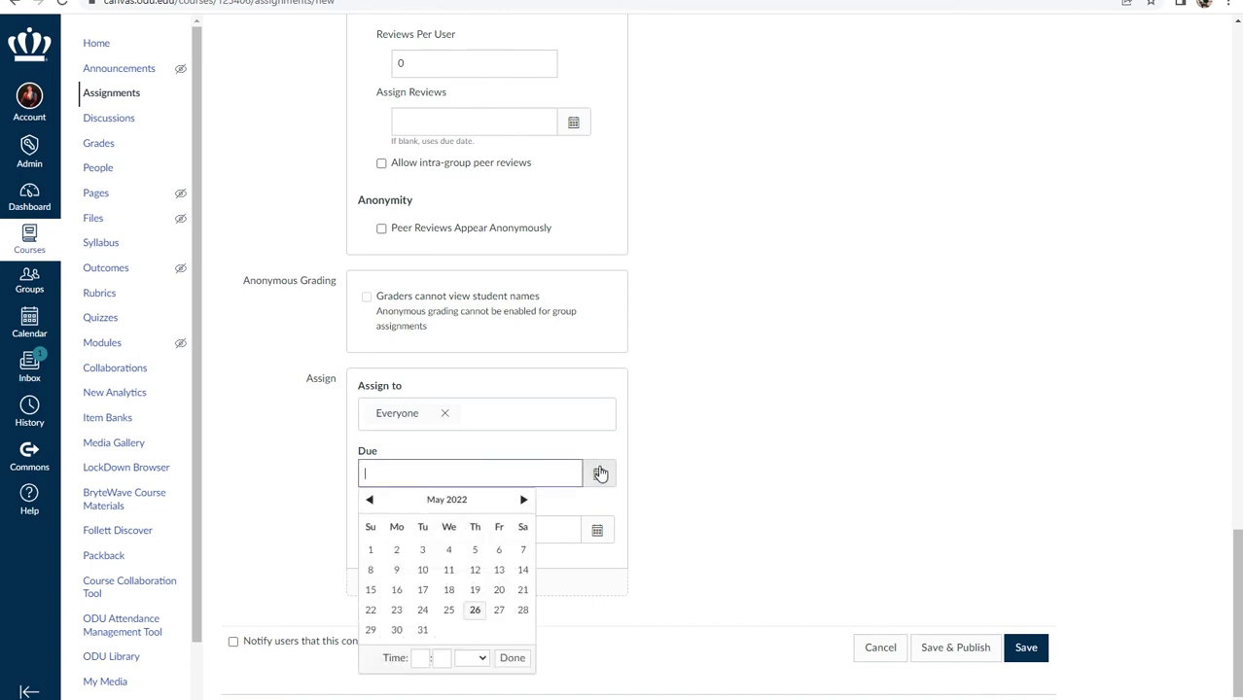
click(522, 611)
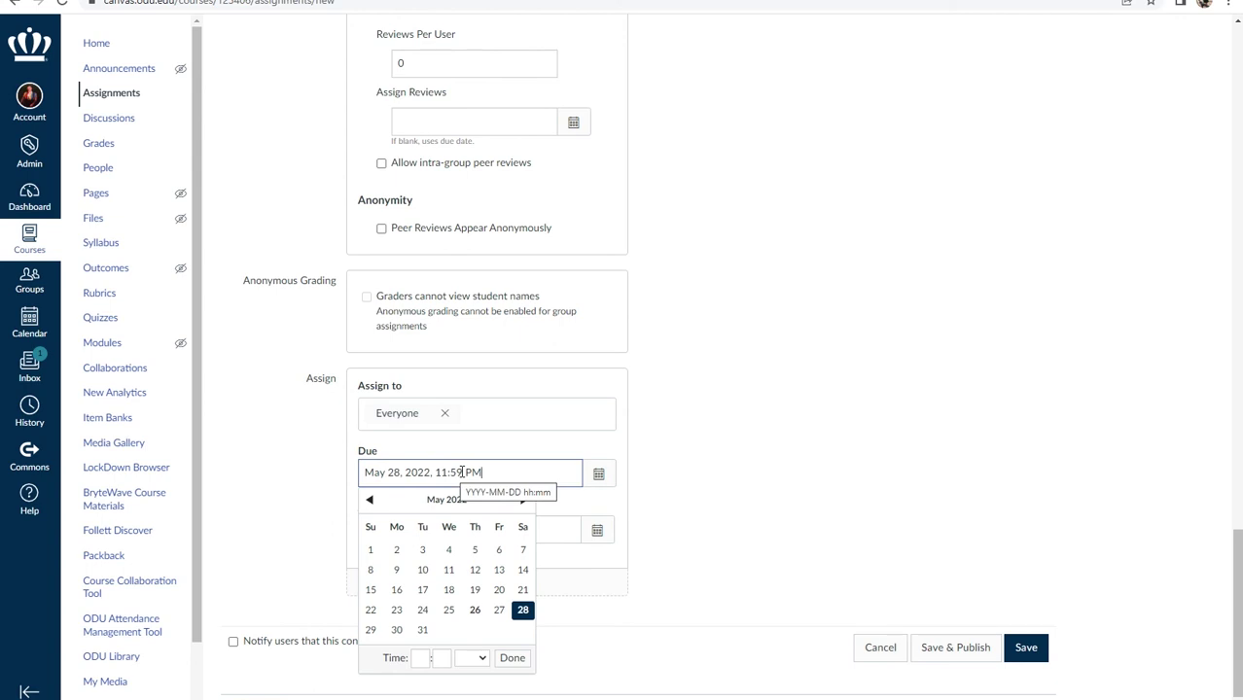
click(427, 660)
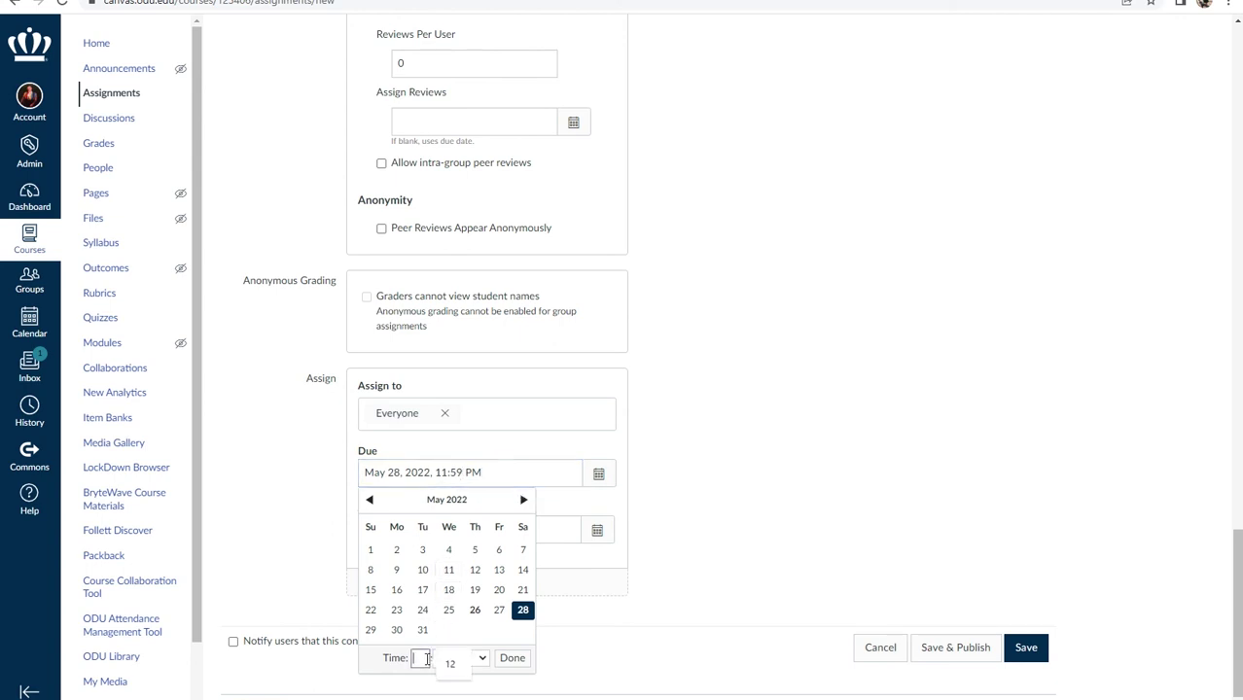
click(450, 665)
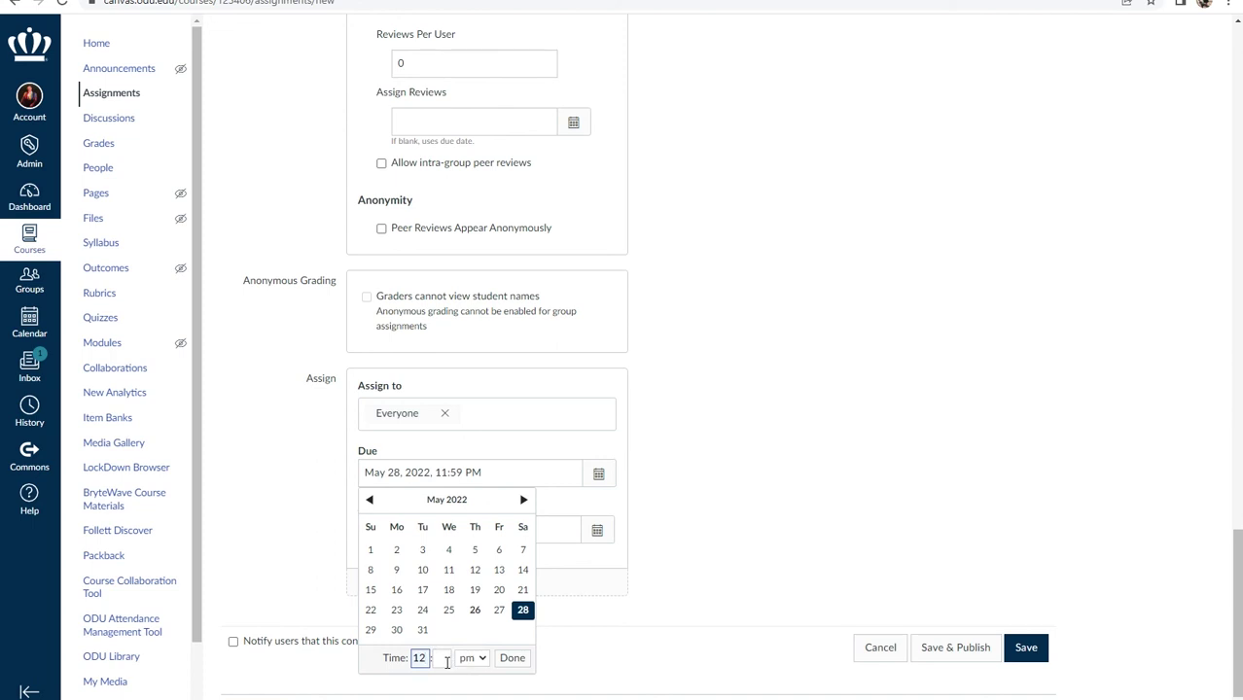
click(447, 658)
text(00)
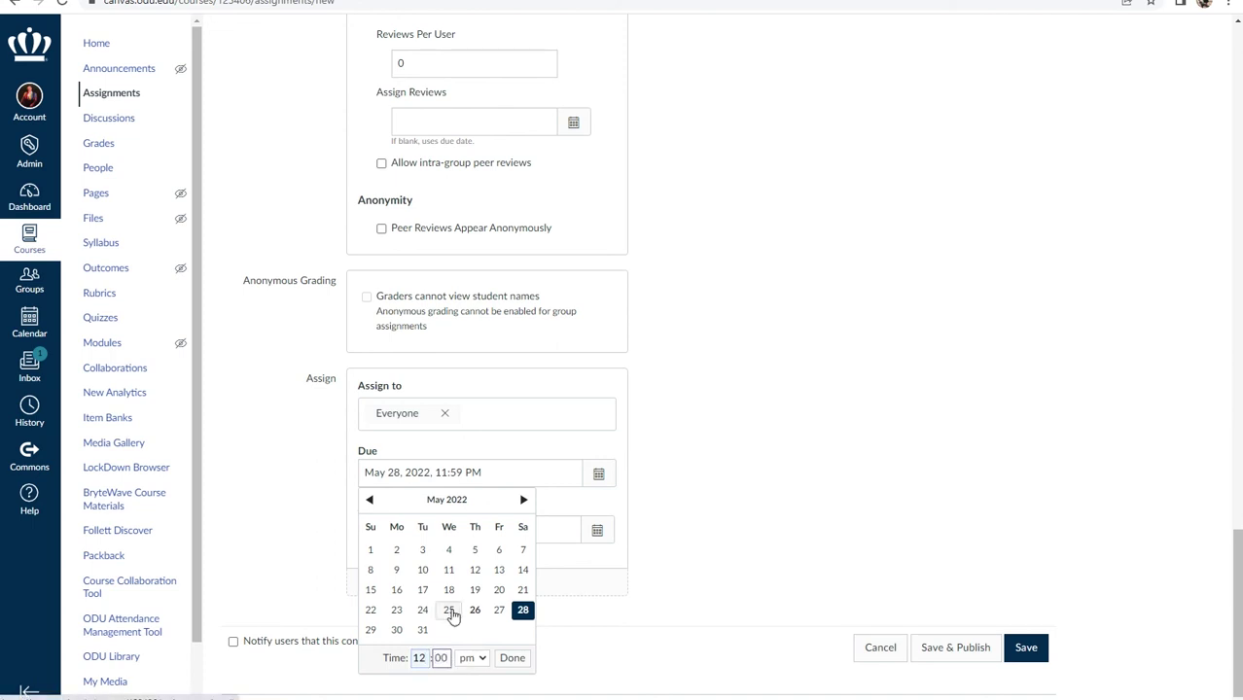
click(474, 659)
click(472, 674)
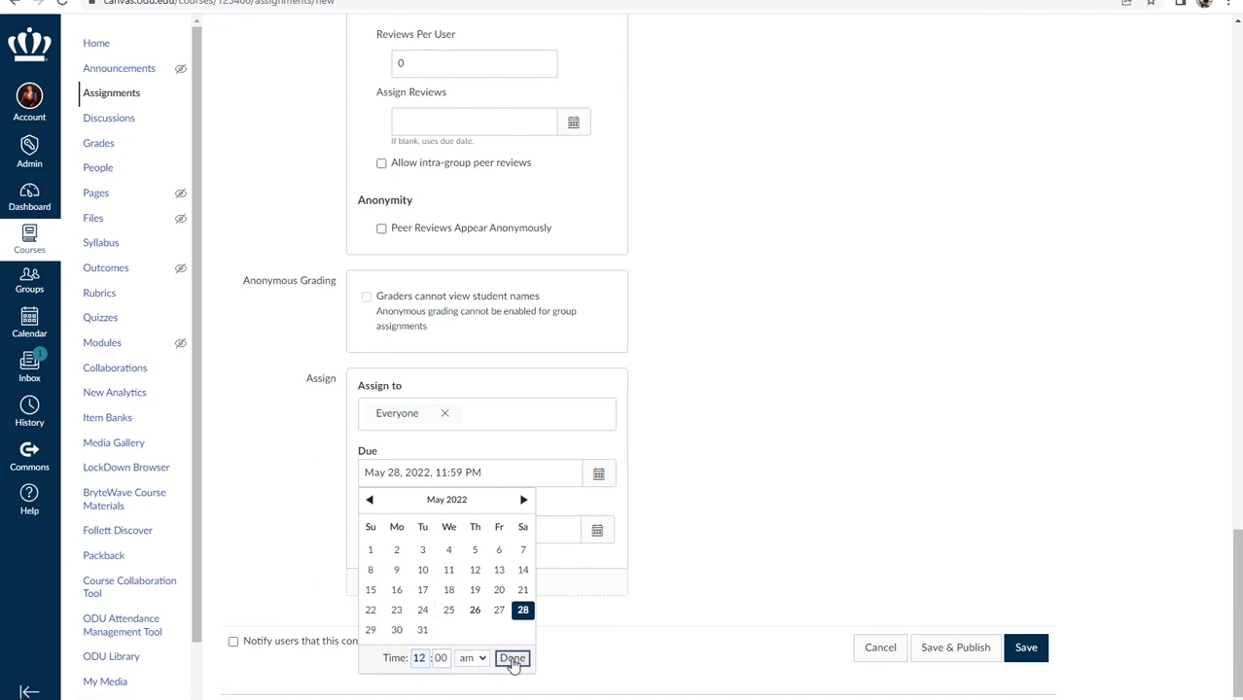
click(513, 659)
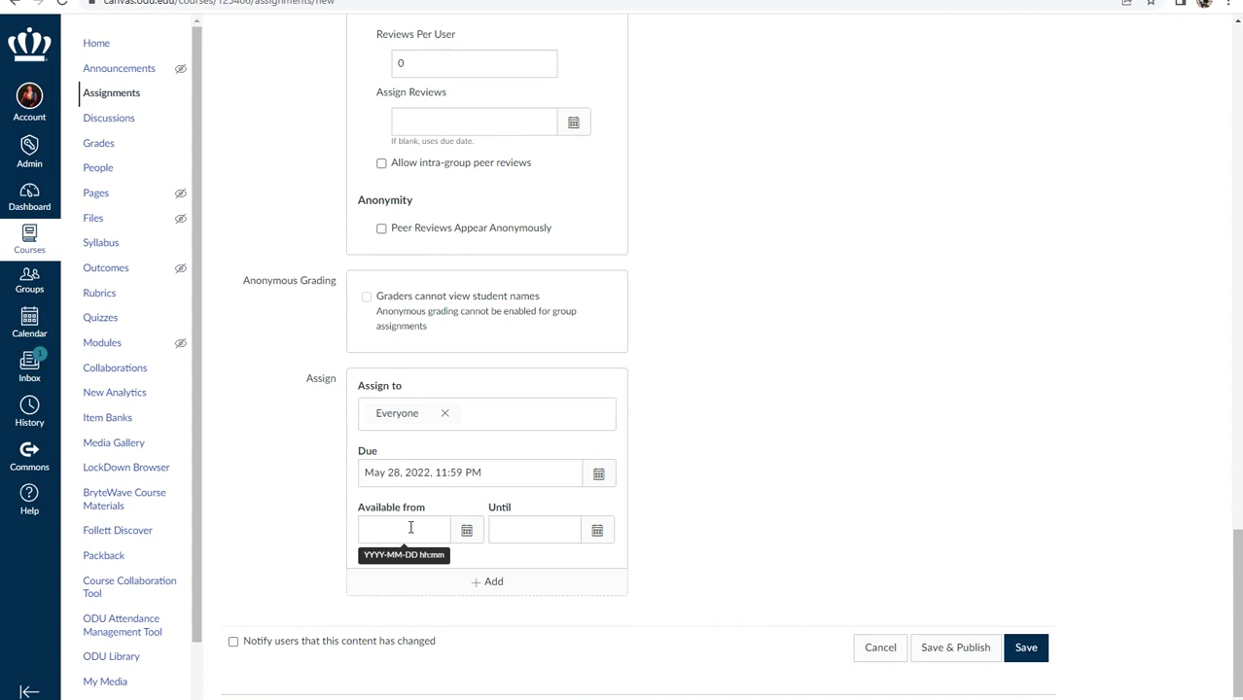
Leave the Available from and Until dates blank and save the assignment without publishing it
click(533, 533)
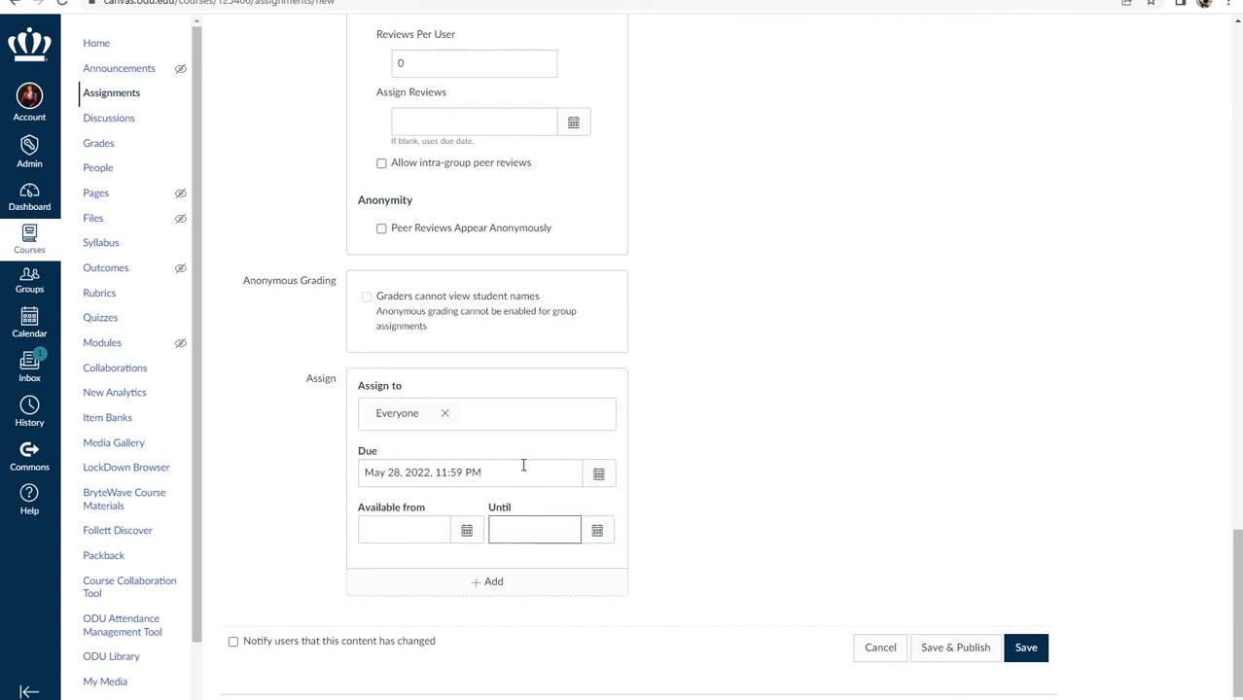
scroll(516, 466, up, 1)
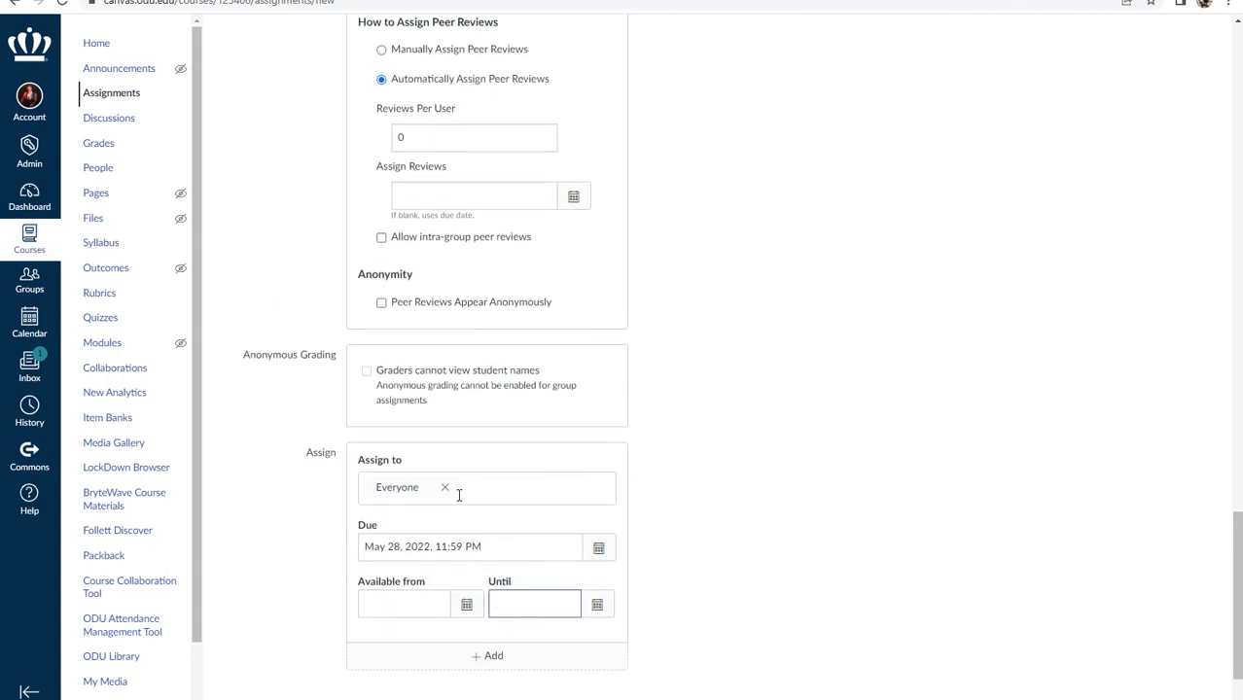
scroll(671, 419, down, 1)
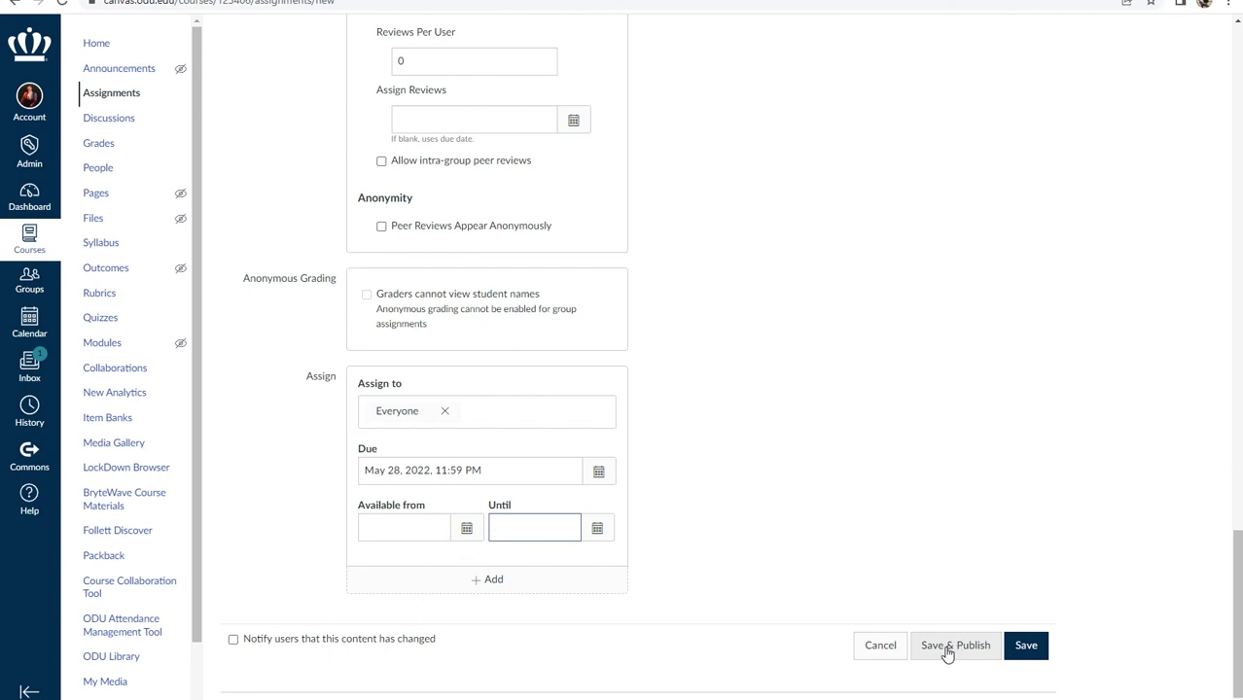
click(1015, 647)
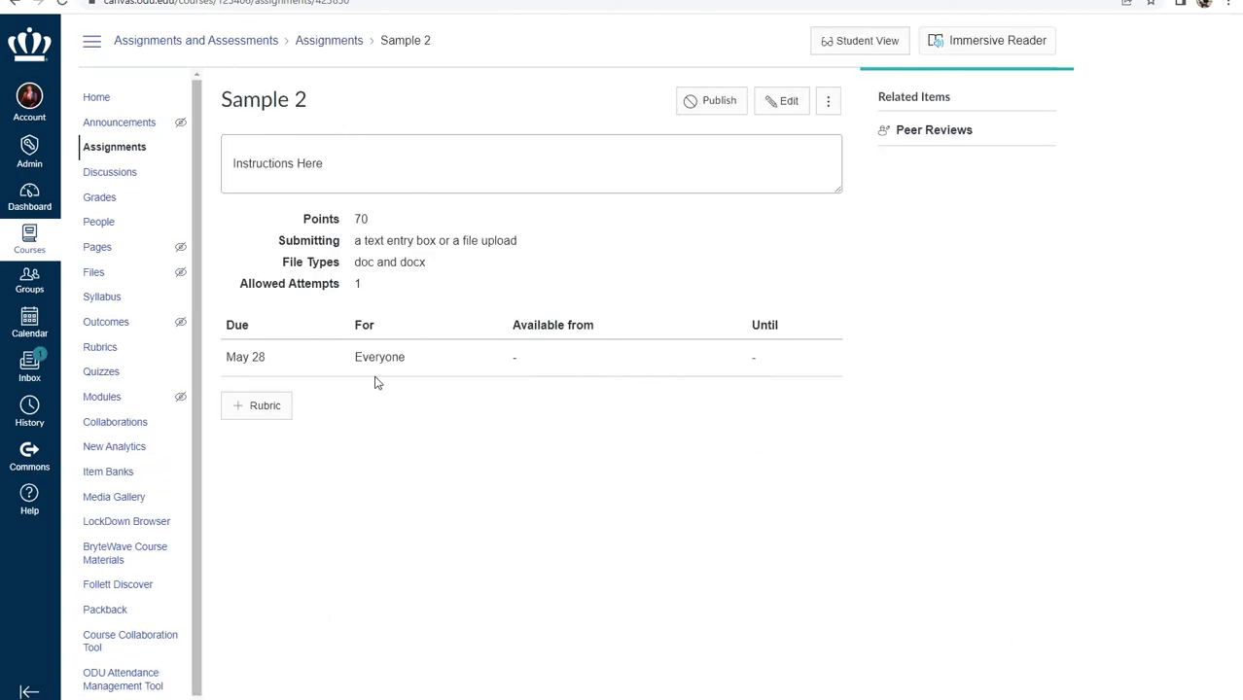
Attach the existing 112L Poetry Analysis Rubric from the Assignments and Assessments course to the assignment and look it over
click(261, 410)
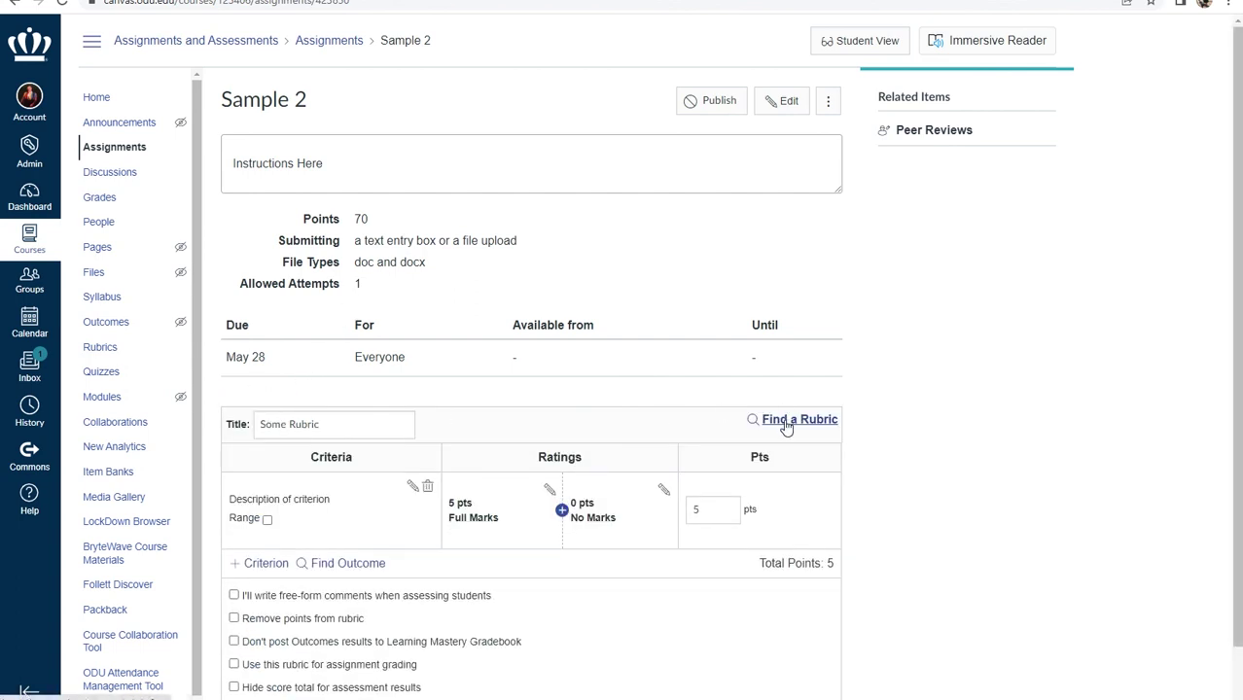
scroll(642, 435, down, 1)
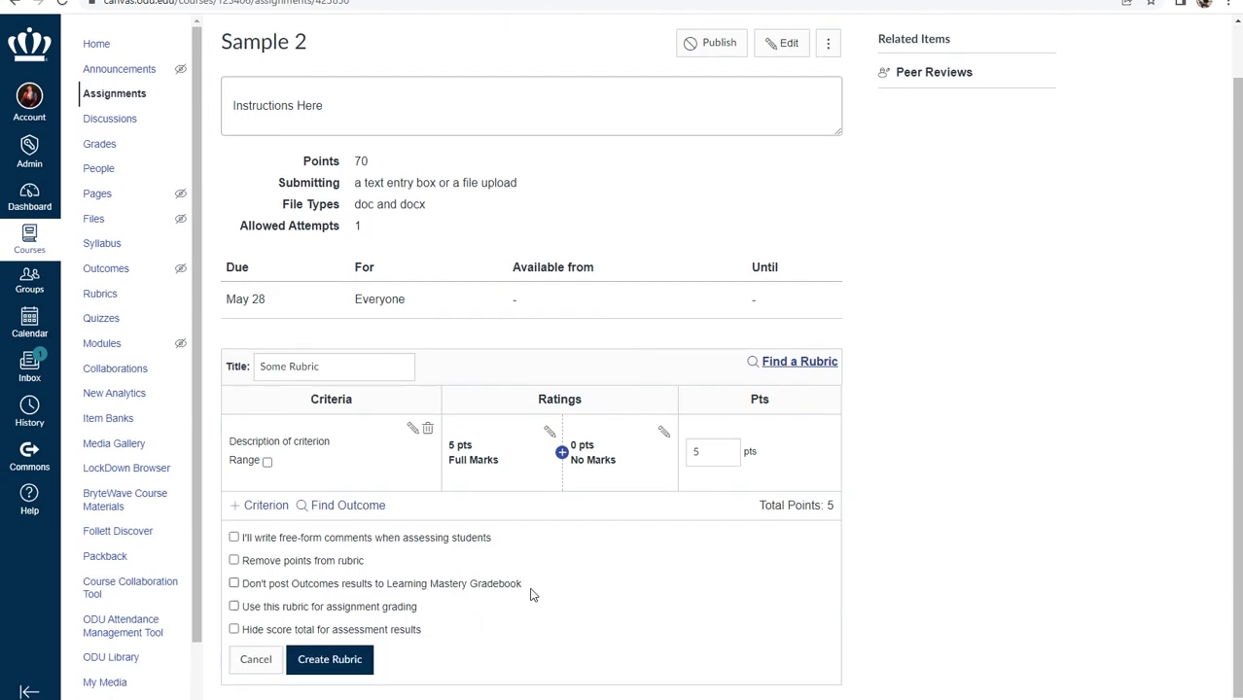
click(797, 362)
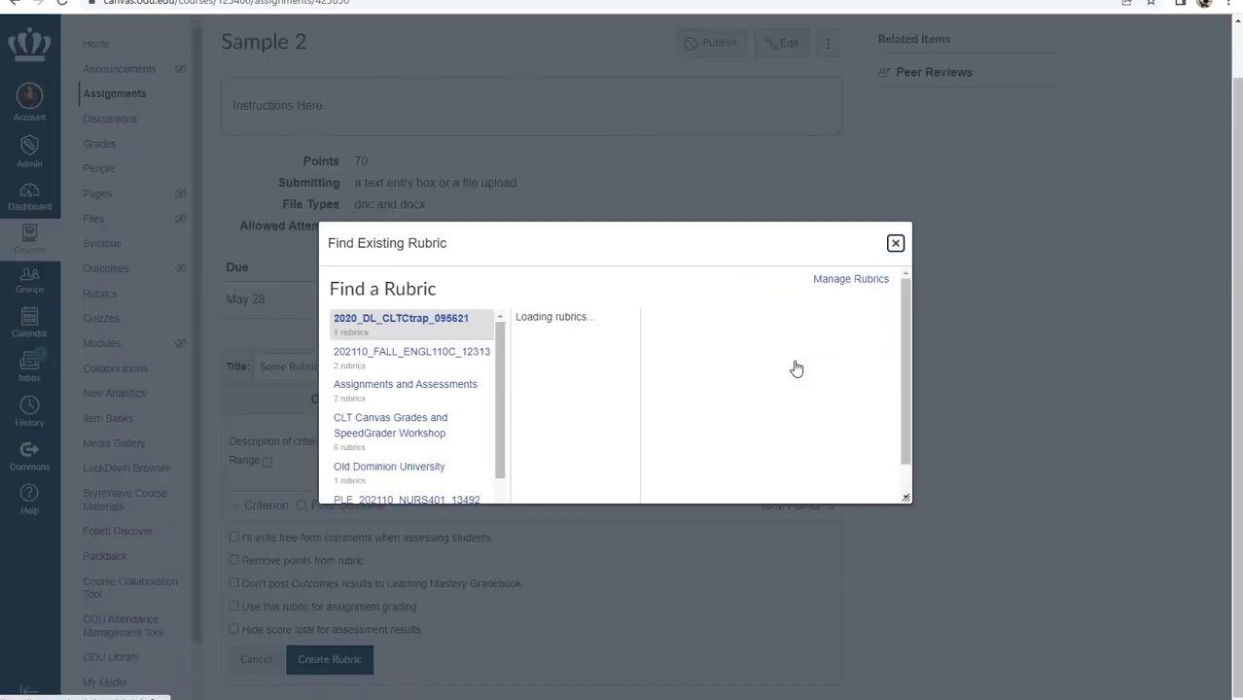
click(418, 389)
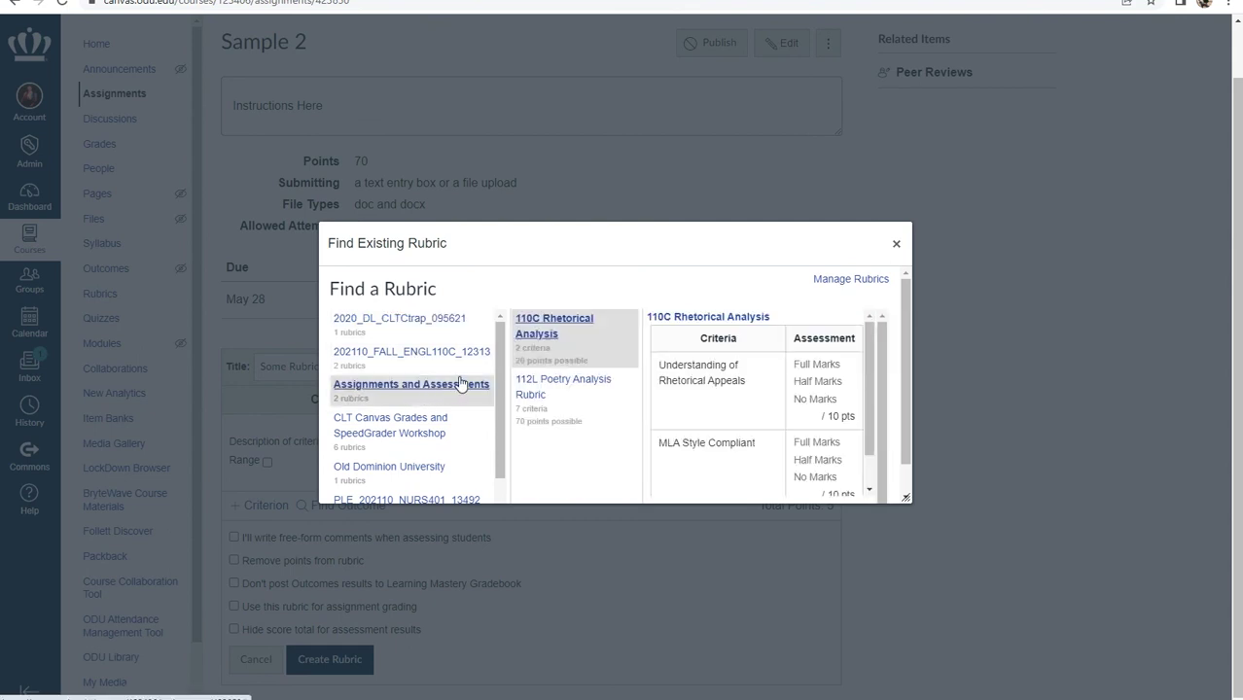
click(565, 379)
scroll(729, 422, down, 5)
scroll(729, 422, down, 2)
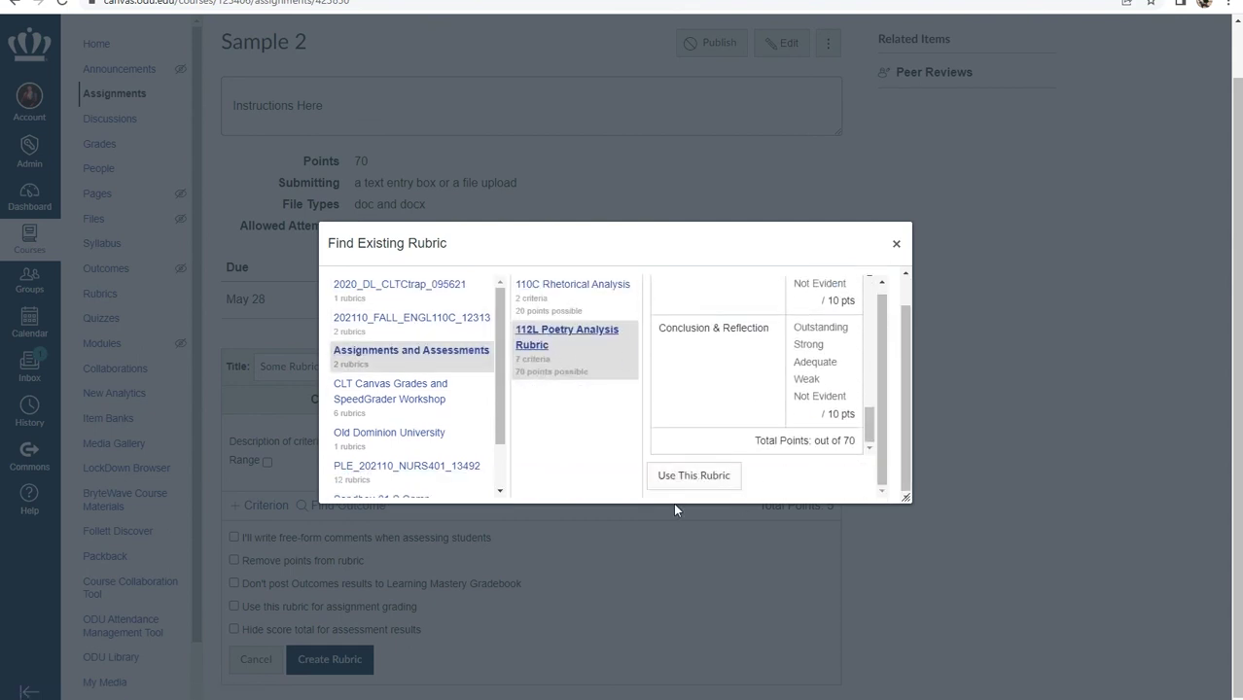
click(681, 477)
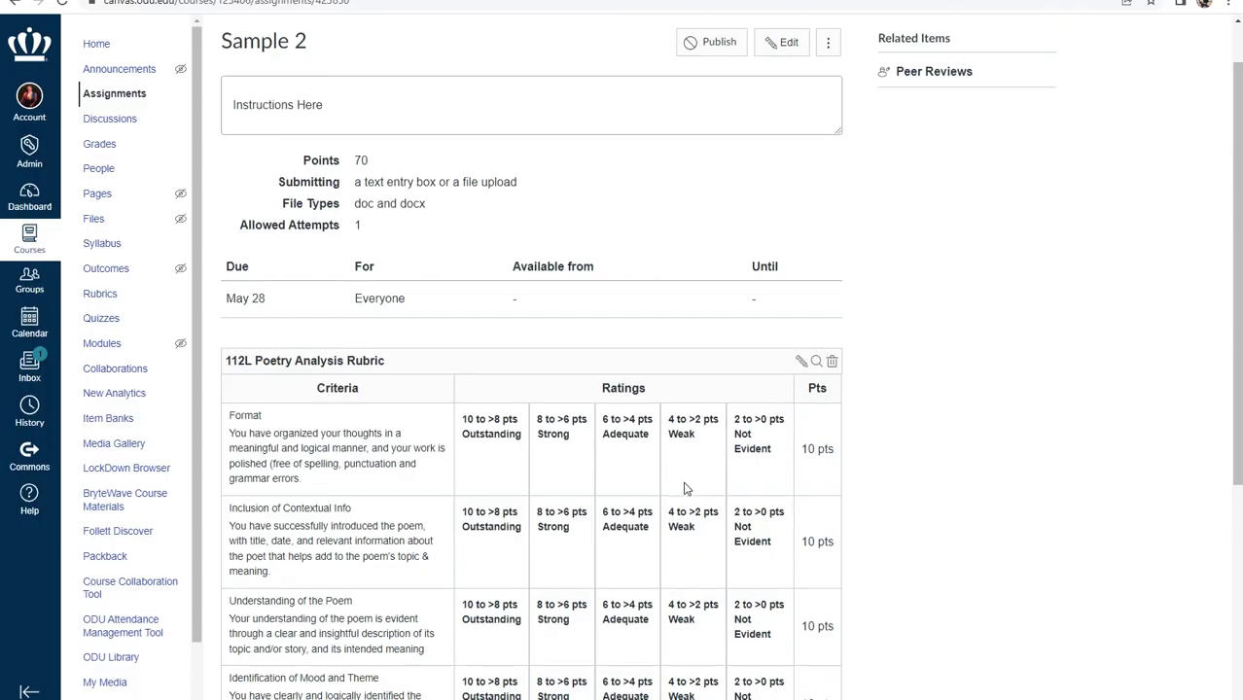
scroll(684, 486, down, 4)
scroll(685, 491, up, 4)
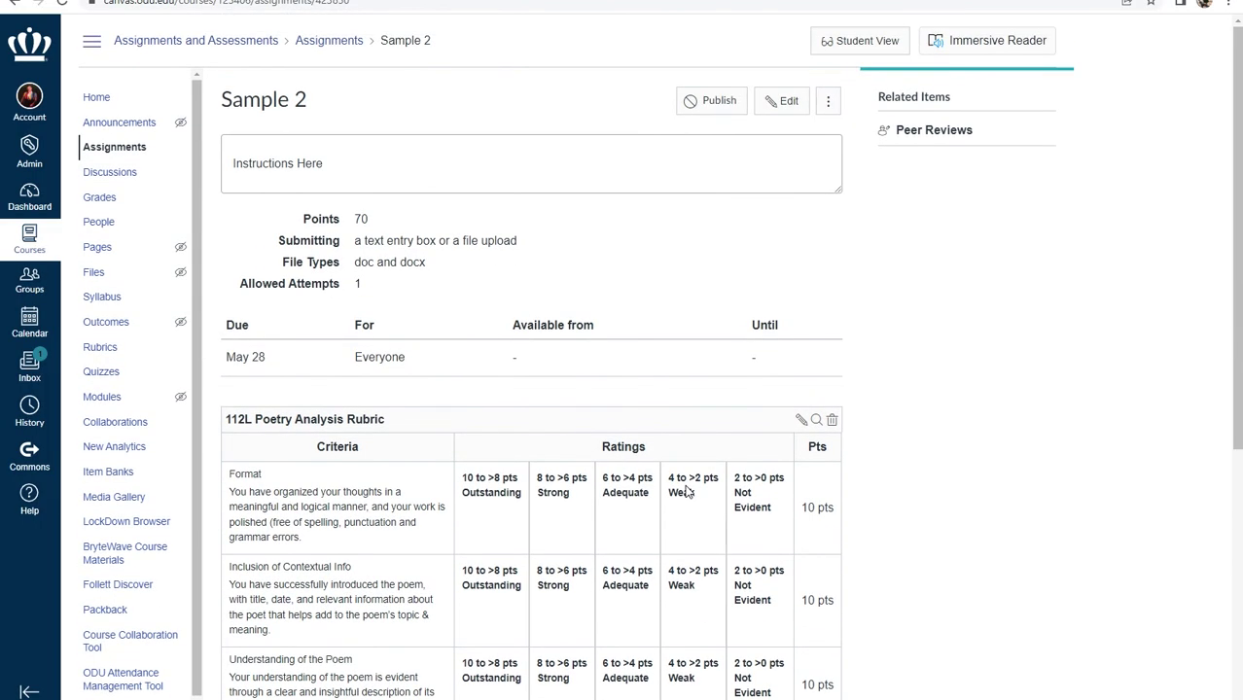